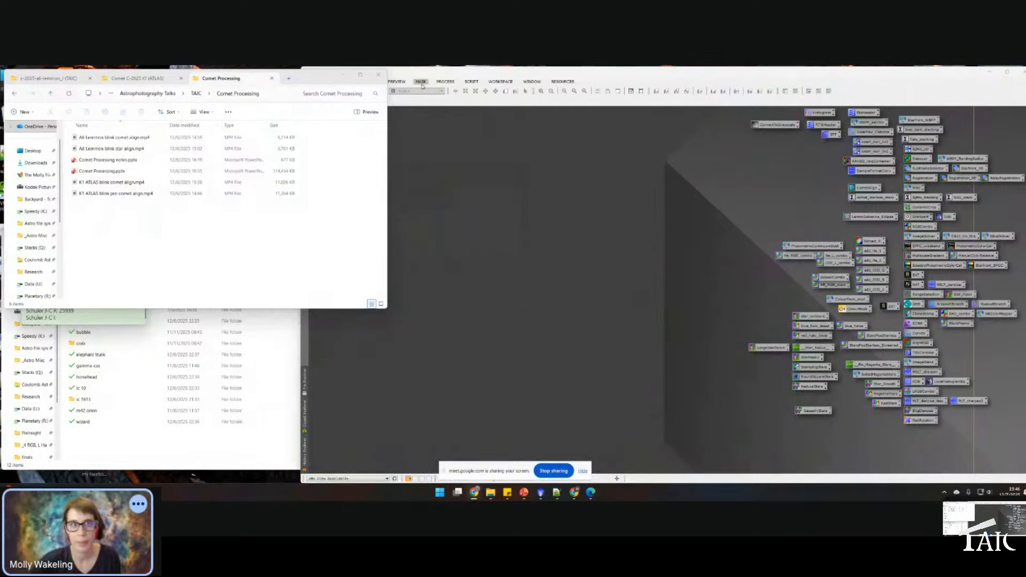
Check the c-2025-a6-lemmon_1 (TAIC) folder and launch the Weighted Batch Preprocessing script in PixInsight from the saved Starfront_WBPP process.
click(570, 76)
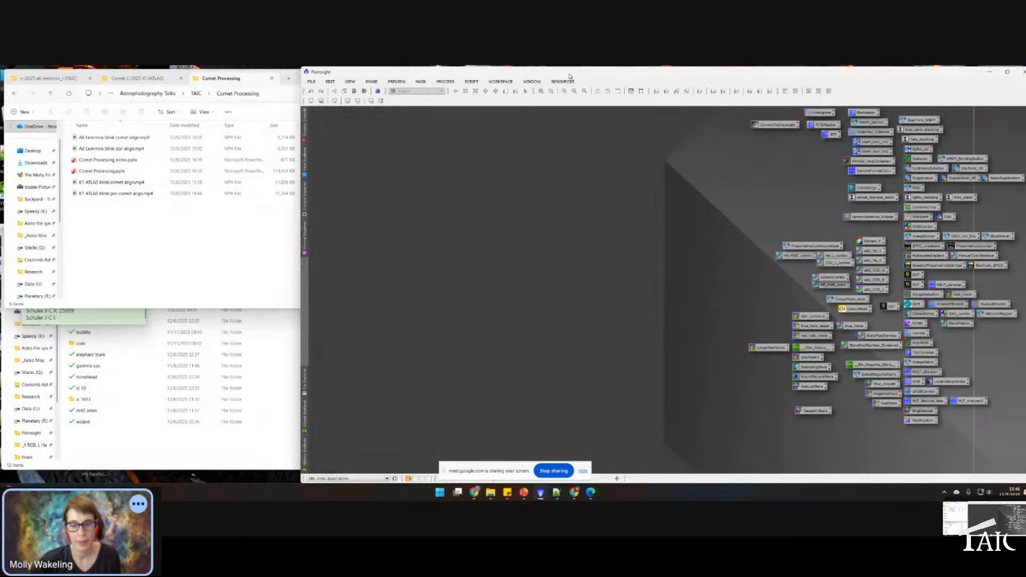
click(585, 469)
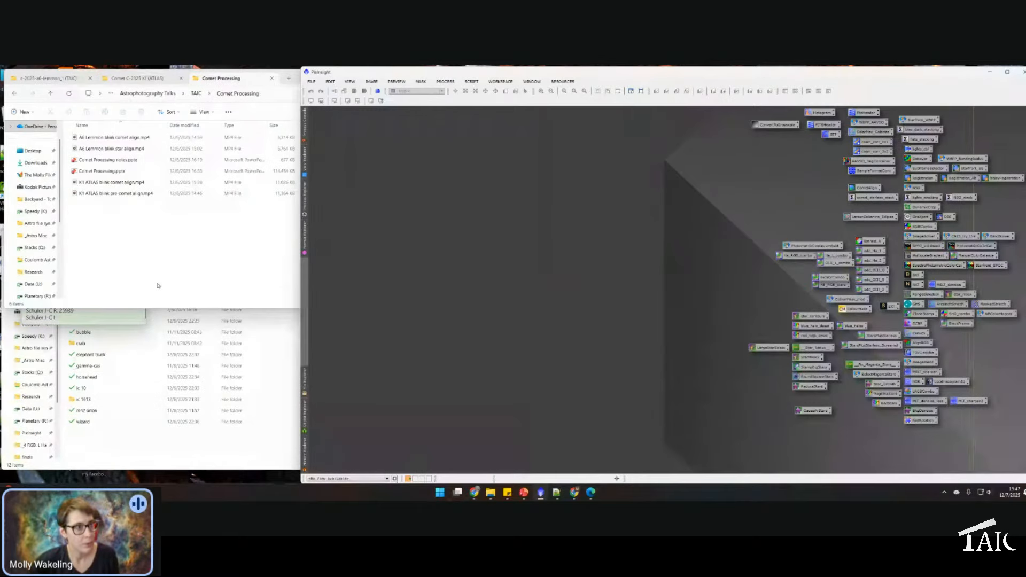
click(60, 79)
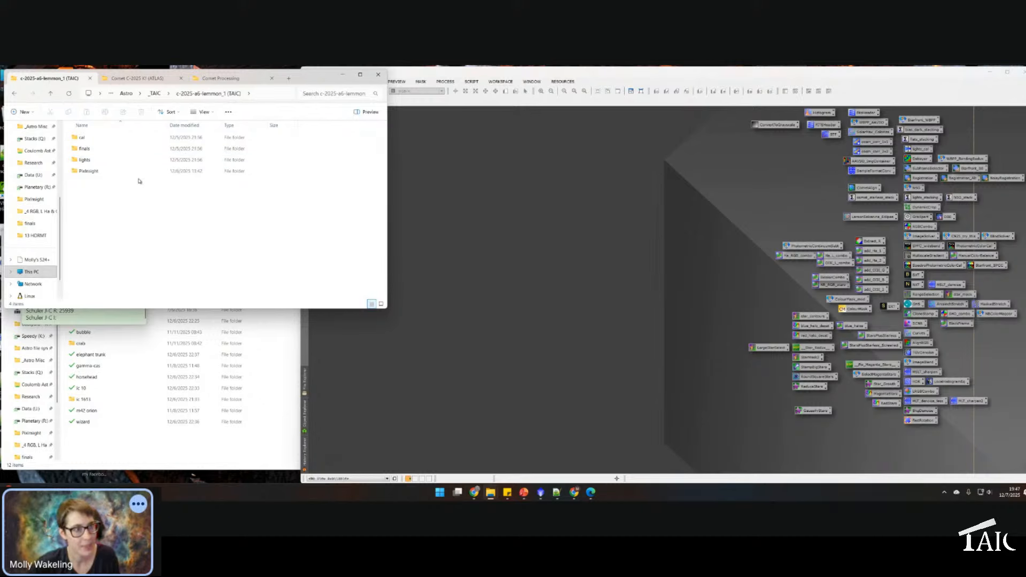
click(559, 219)
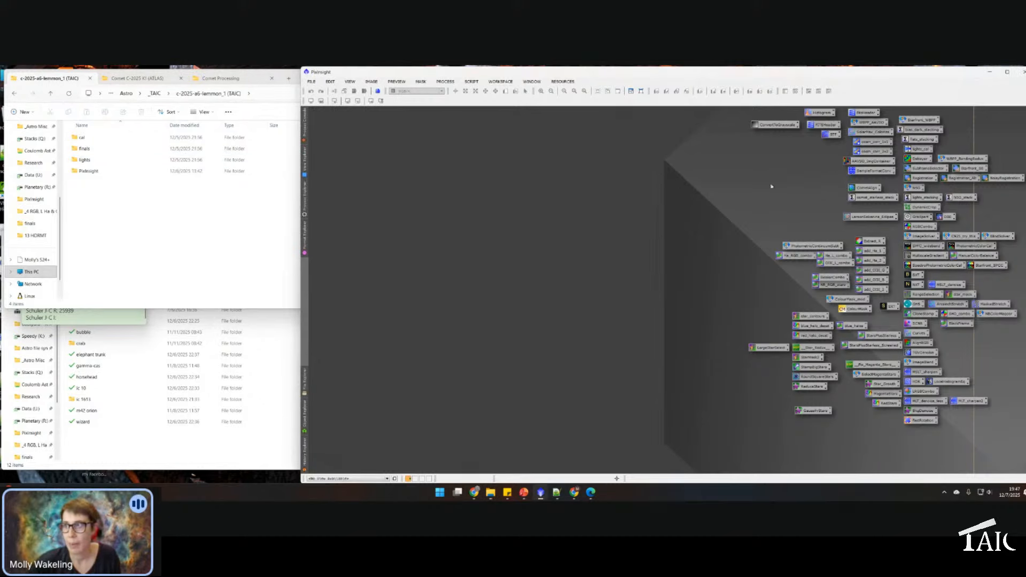
double_click(916, 120)
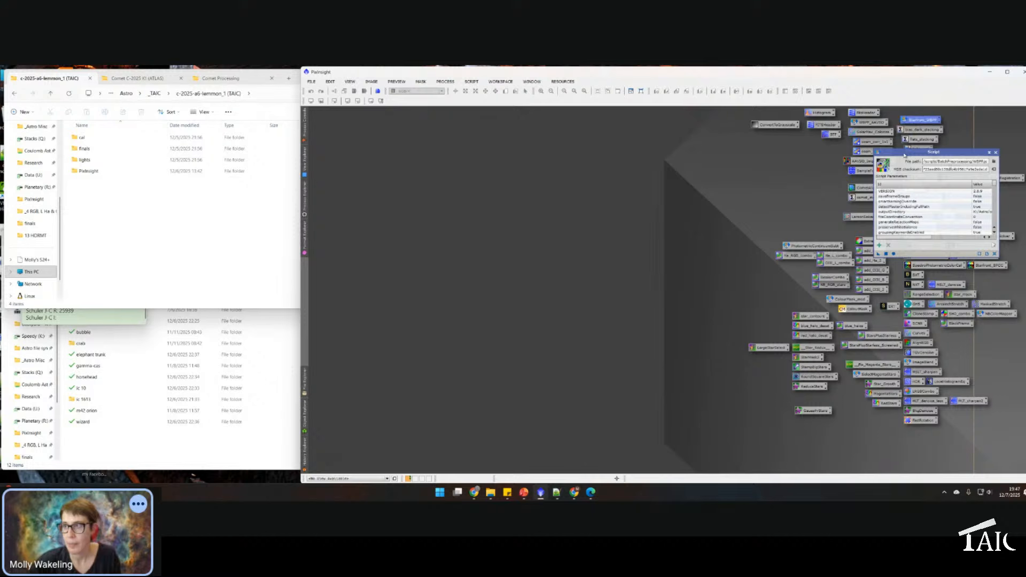
click(893, 254)
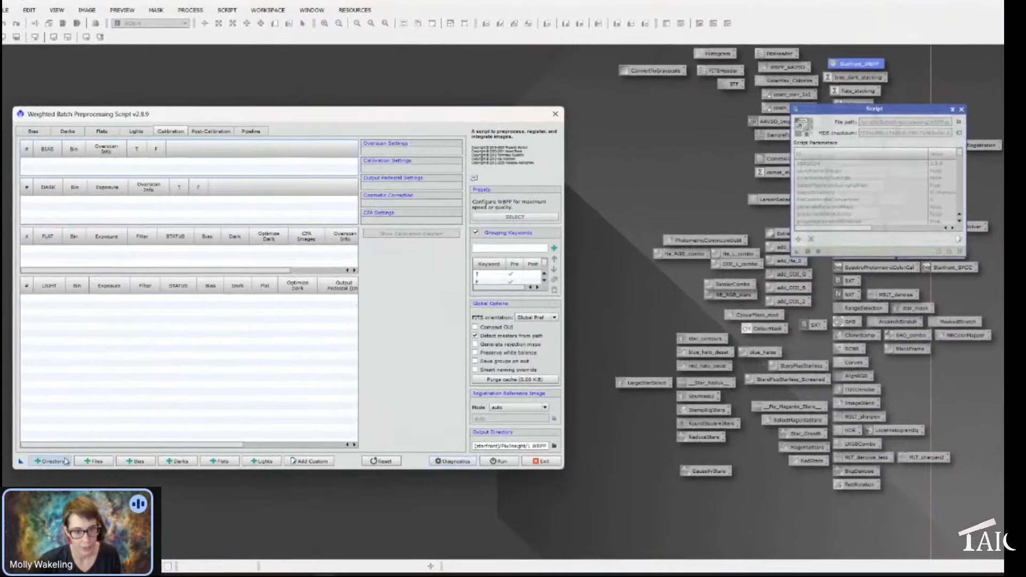
Load the light frames from K:\Astro\_TAIC\c-2025-a6-lemmon_1 (TAIC)\lights as a directory and dismiss the diagnostic messages.
click(183, 435)
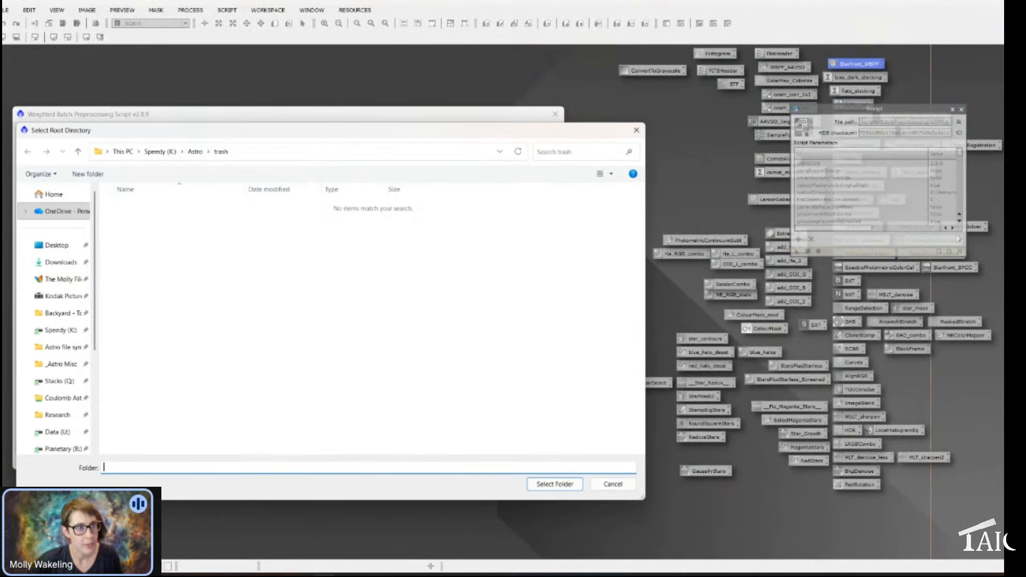
key(alt+Tab)
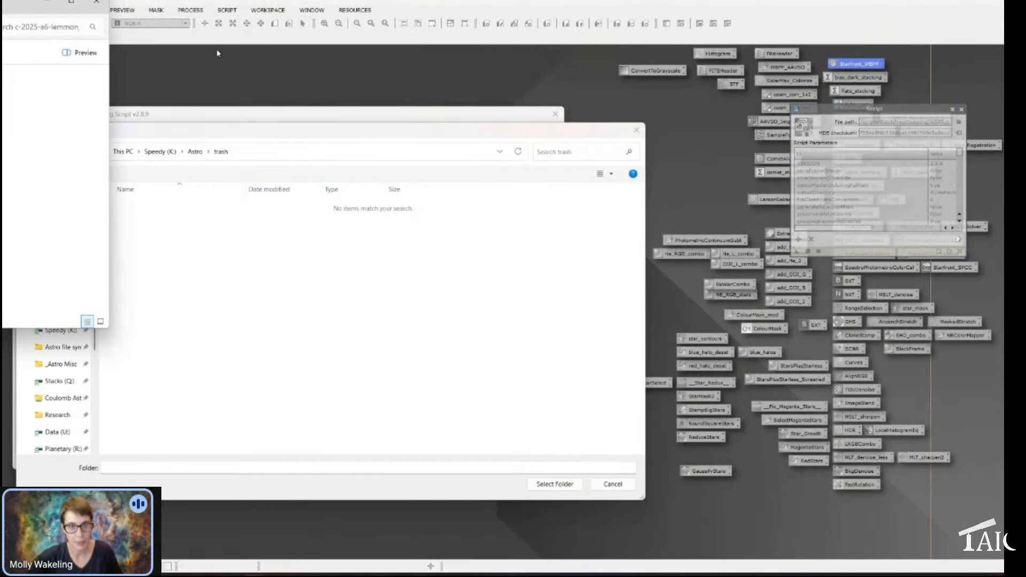
click(309, 152)
text(K:\Astro\_TAIC\c-2025-a6-lemmon_1 (TAIC))
key(Return)
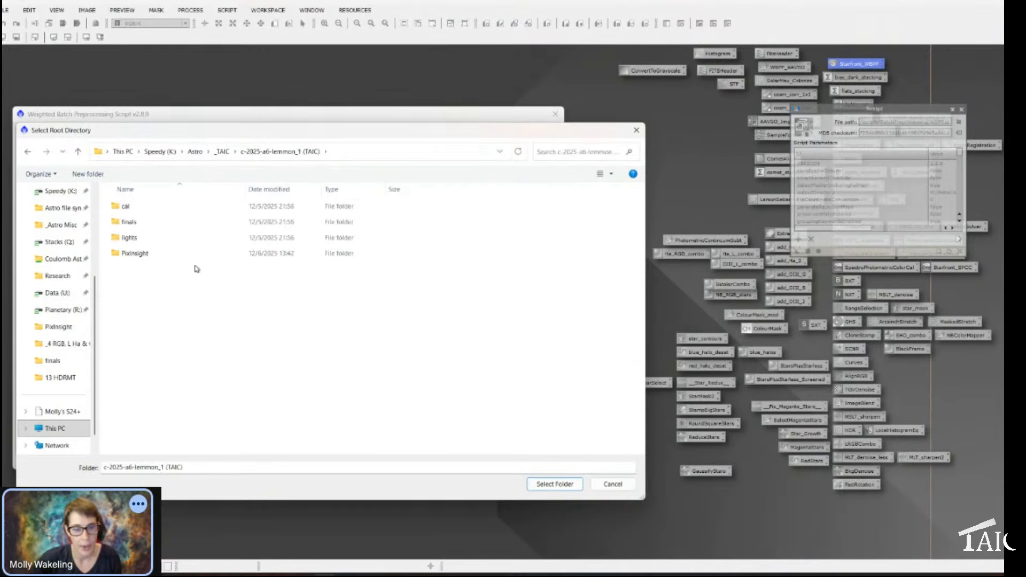
double_click(172, 238)
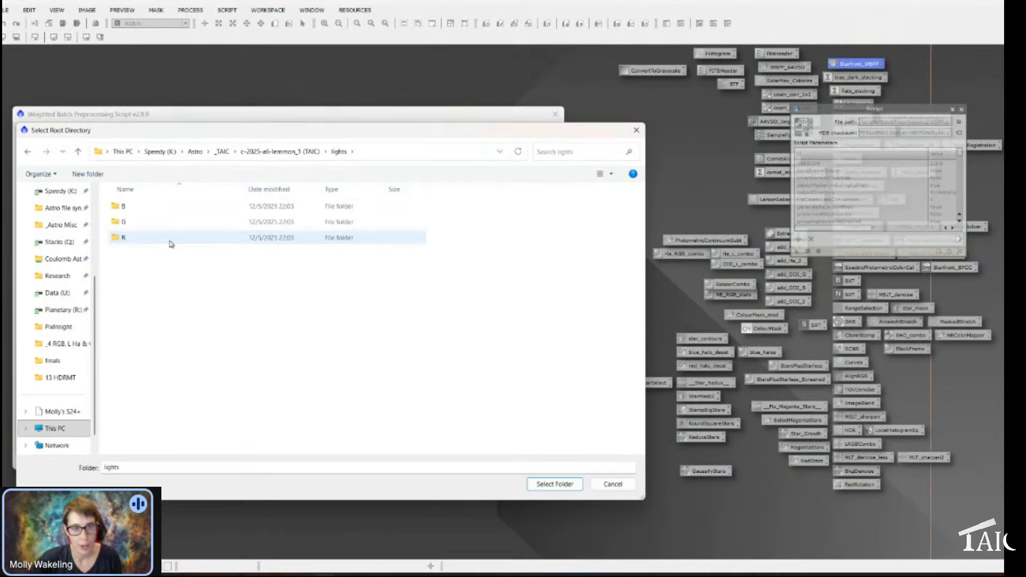
click(567, 486)
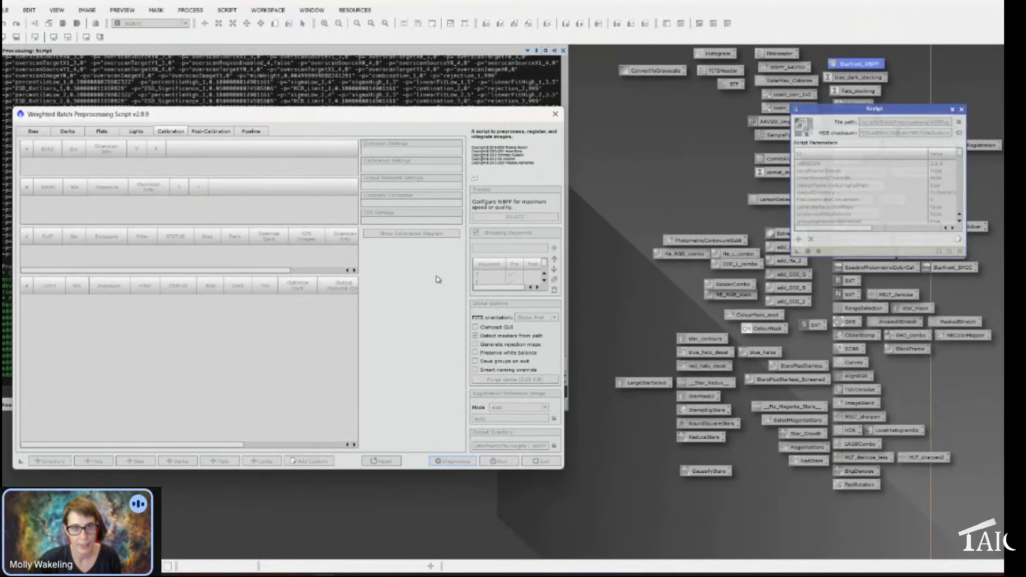
drag(379, 119, 553, 120)
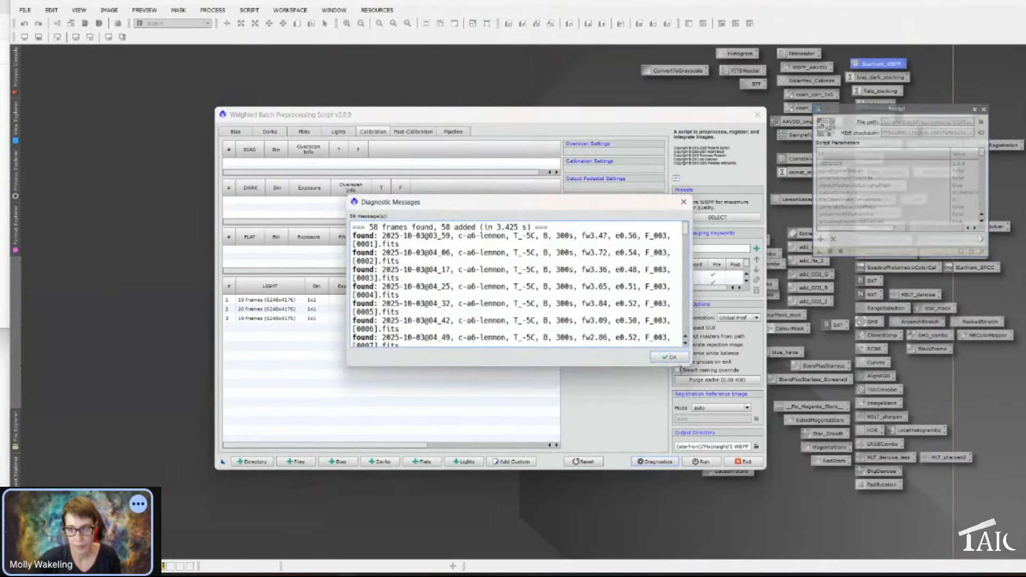
click(681, 361)
Load the calibration masters from the cal folder of c-2025-a6-lemmon_1 (TAIC) as a directory and dismiss the diagnostic messages.
click(254, 462)
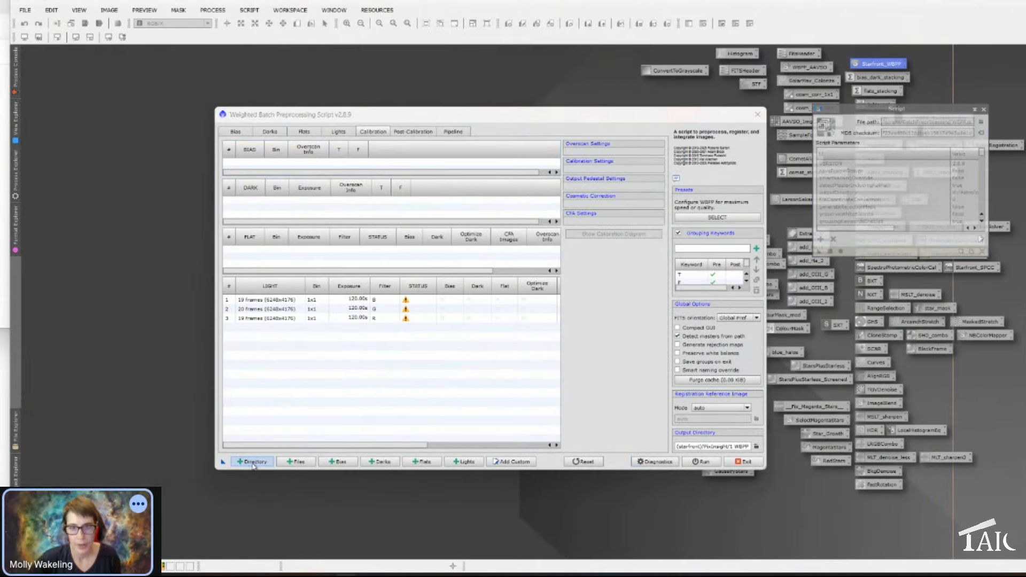
click(280, 151)
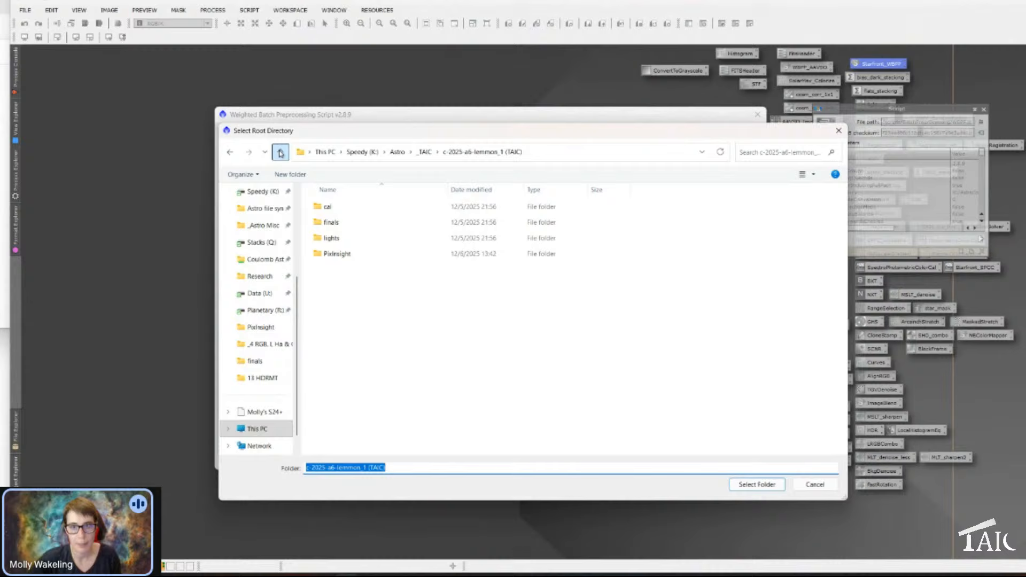
double_click(403, 209)
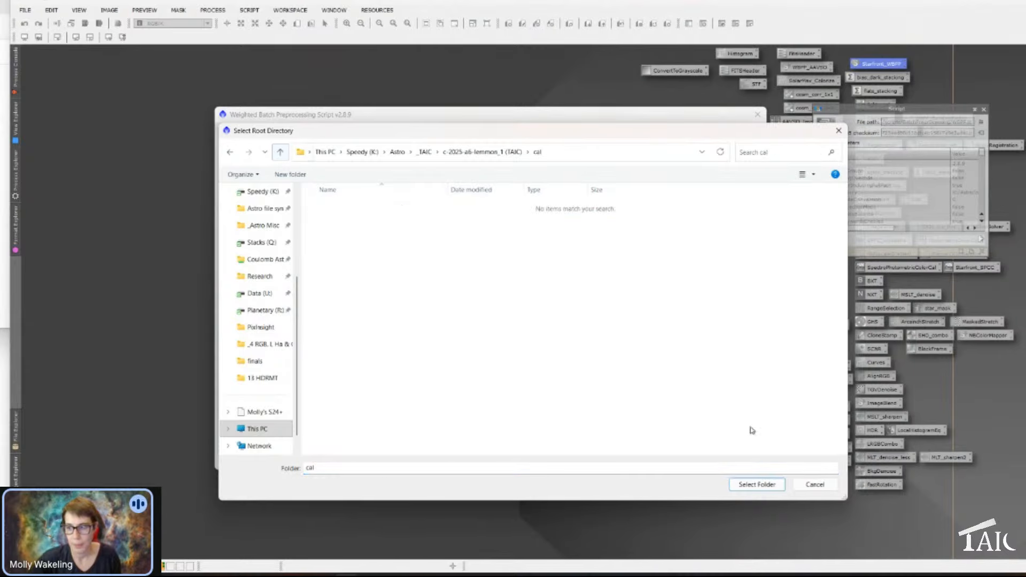
click(741, 485)
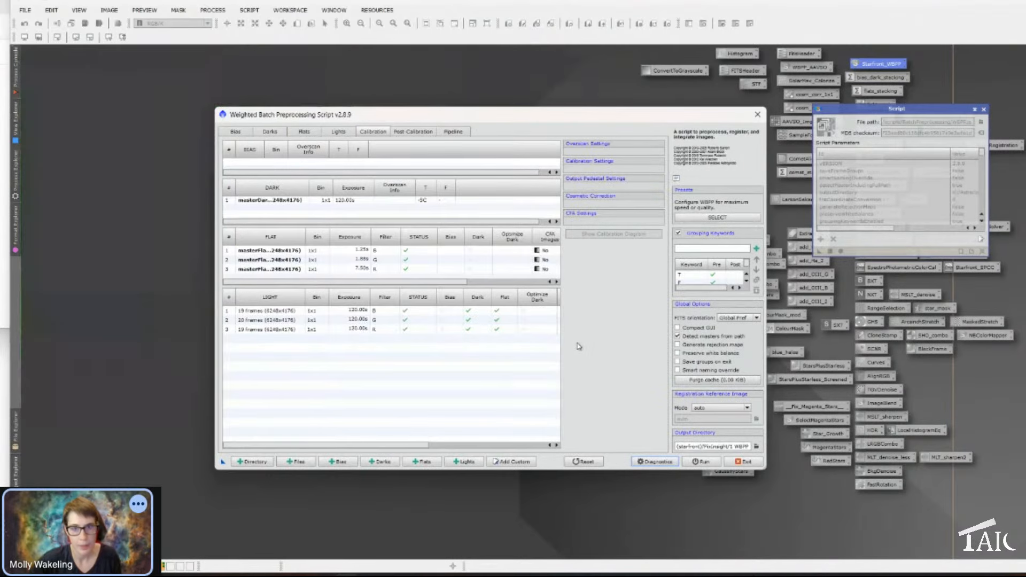
click(668, 357)
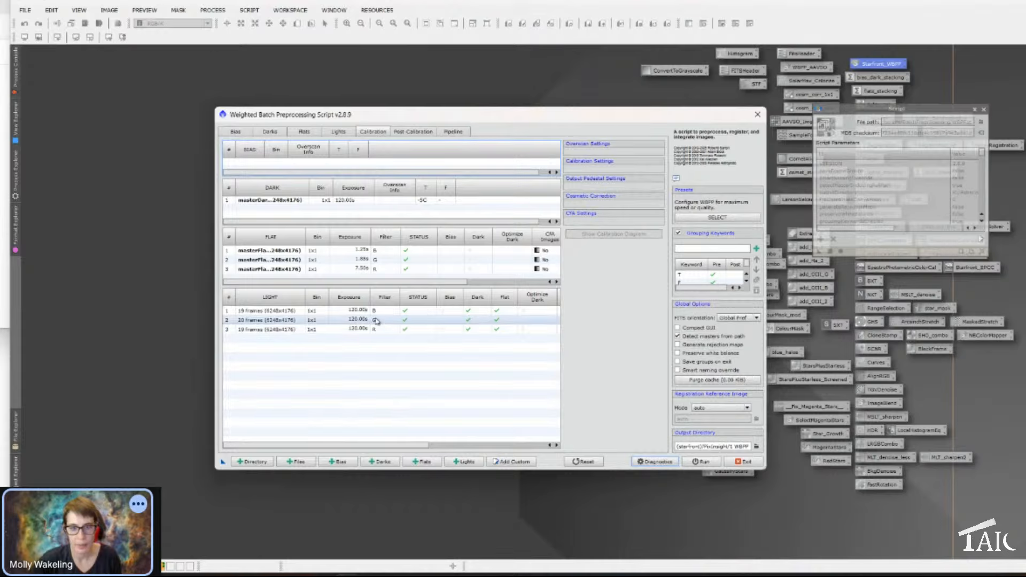
Examine the B light group's calibration settings and the light frames' Image Registration options, and exit the script without running it.
click(458, 311)
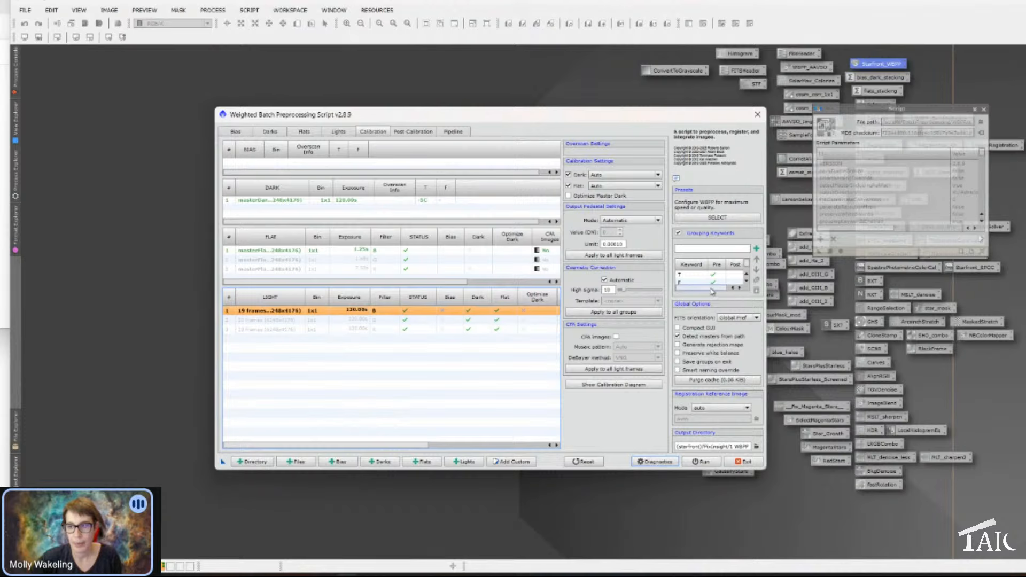
drag(711, 289, 718, 289)
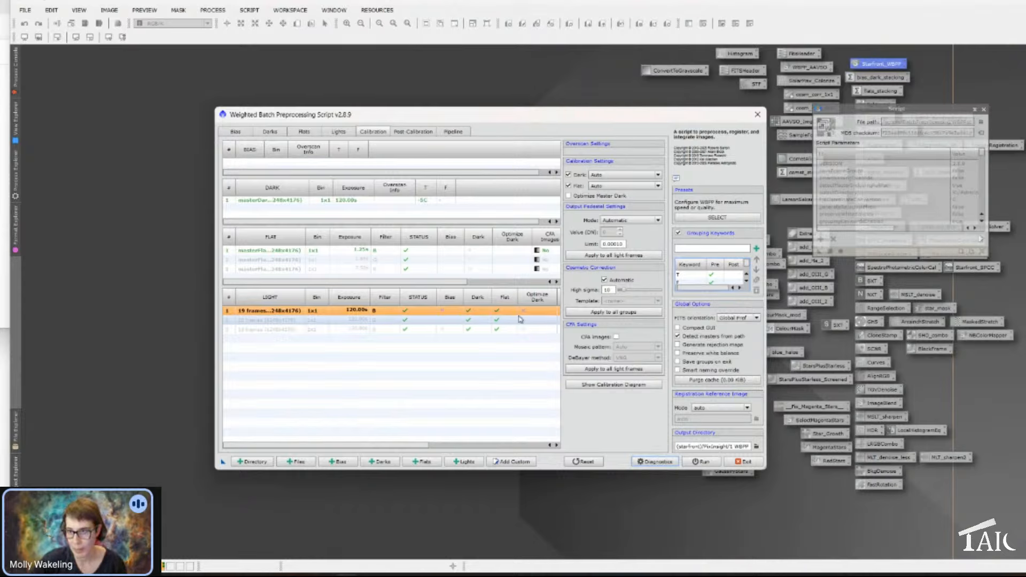
click(333, 133)
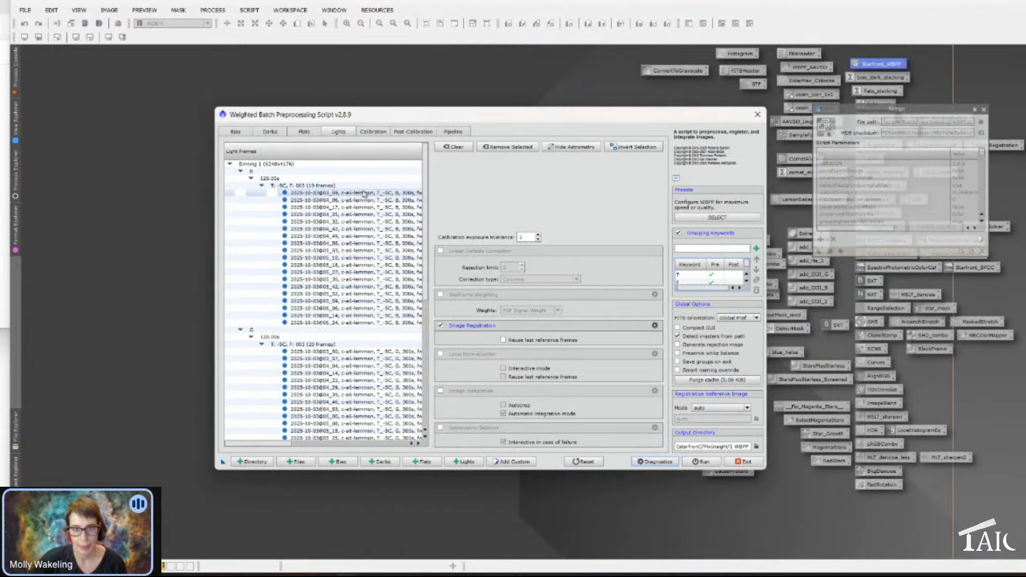
scroll(354, 260, down, 8)
scroll(353, 257, up, 8)
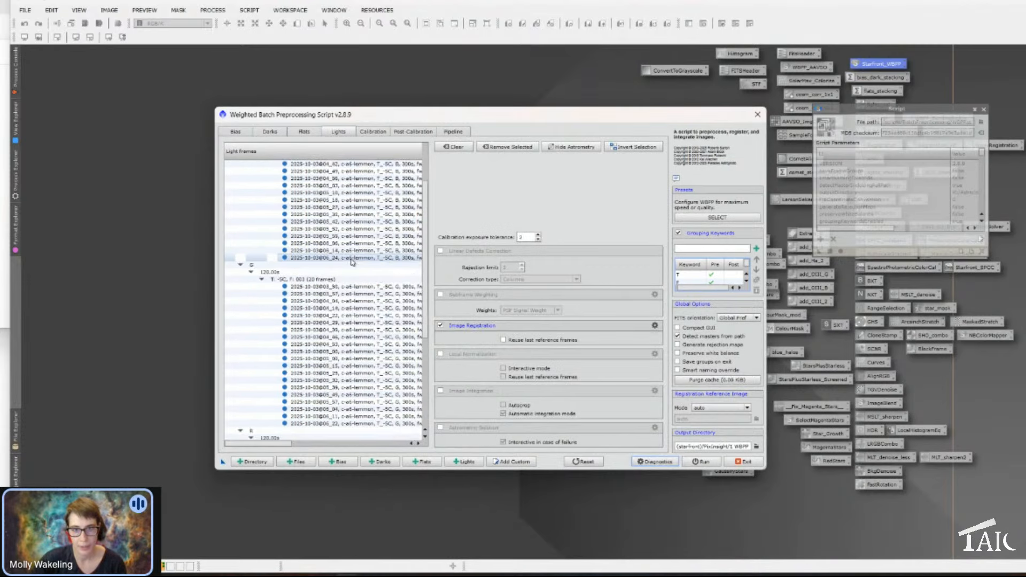
click(336, 196)
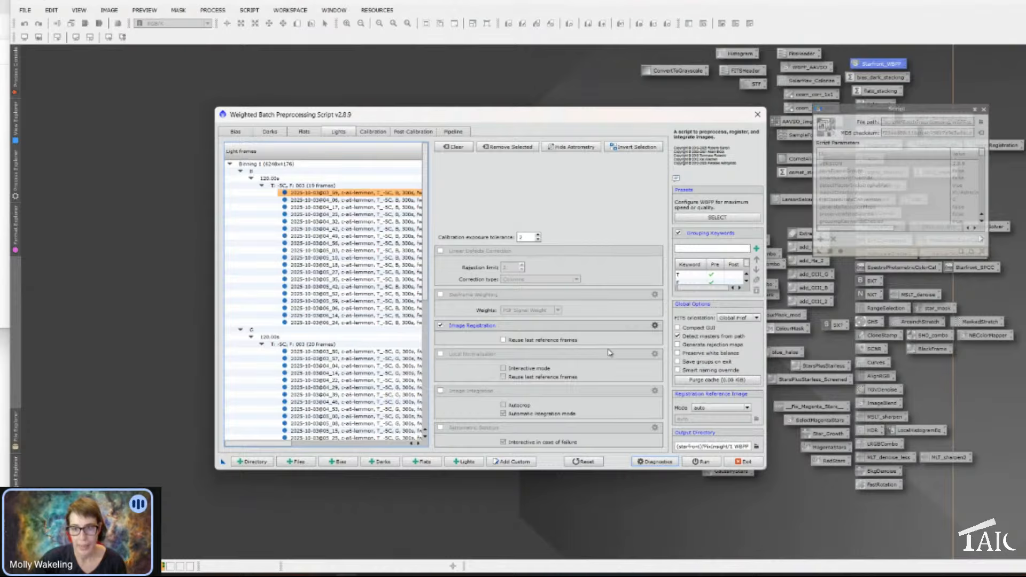
mouse_move(591, 376)
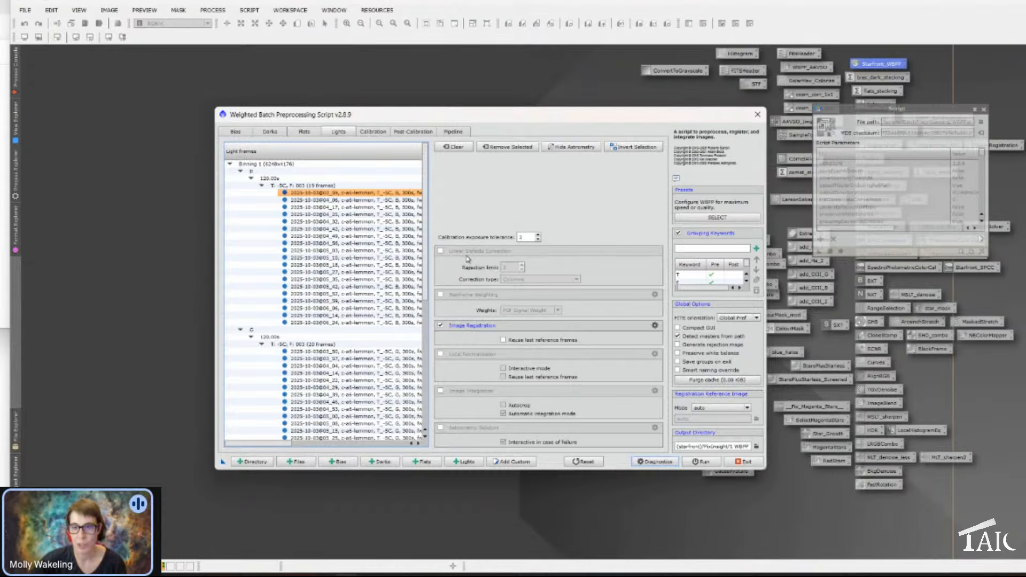
click(372, 131)
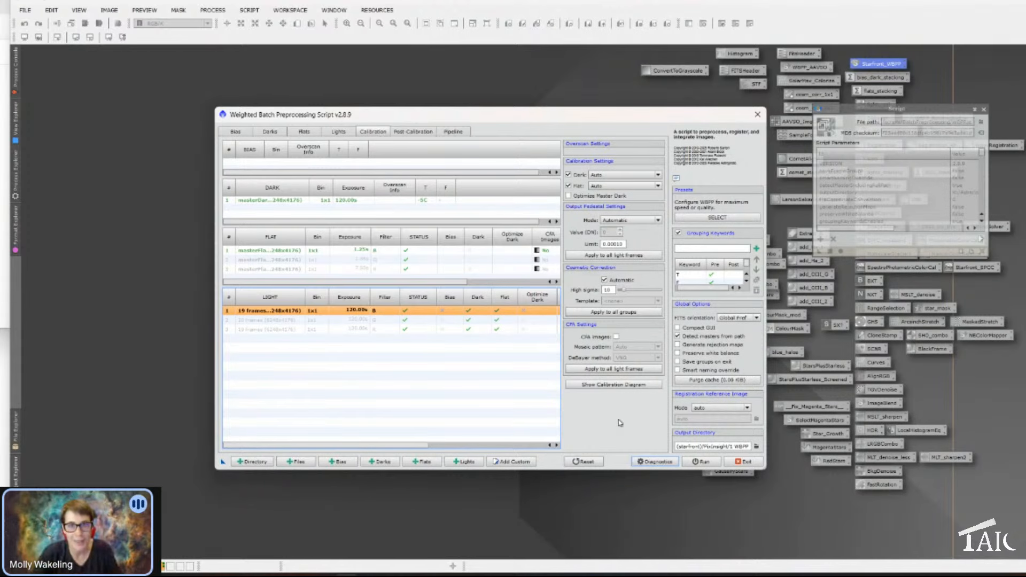
click(747, 461)
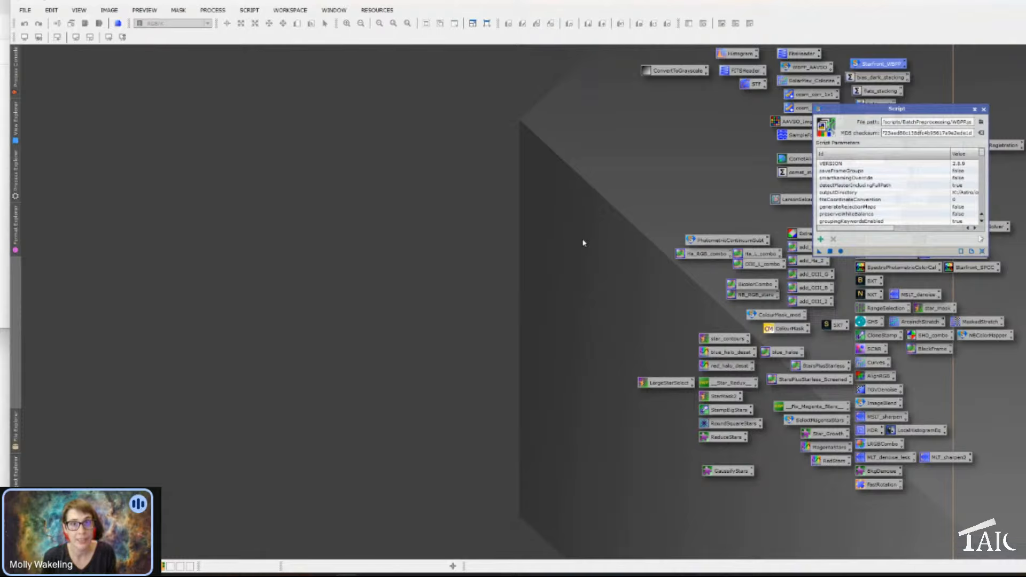
click(984, 109)
Look over the StarAlignment settings in the saved Registration process and close it.
double_click(881, 145)
click(216, 11)
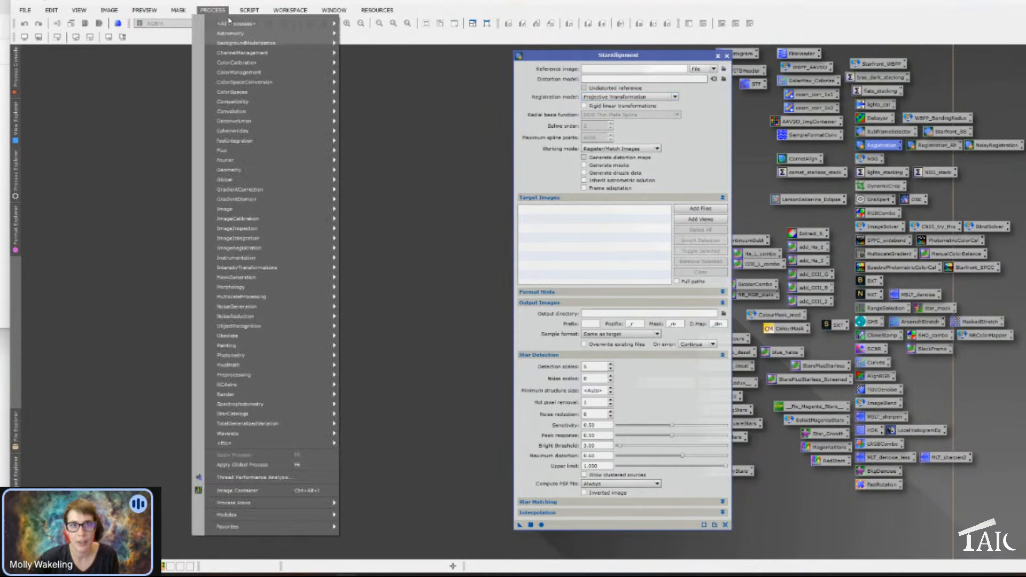
mouse_move(230, 23)
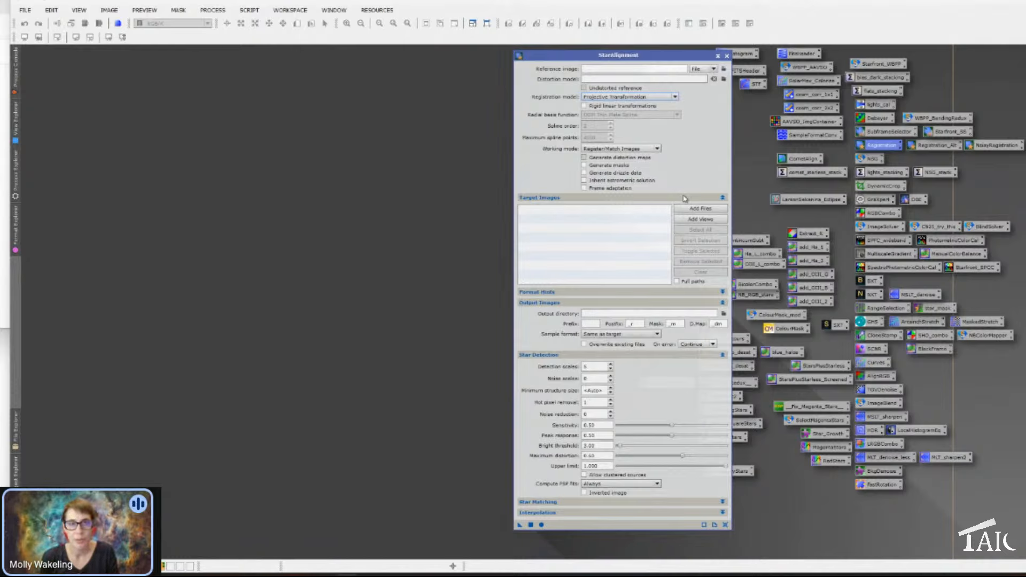
click(727, 55)
Open the saved CometAlign process and add all frames from the comet's PixInsight\2 registered\all together folder as target frames.
double_click(802, 159)
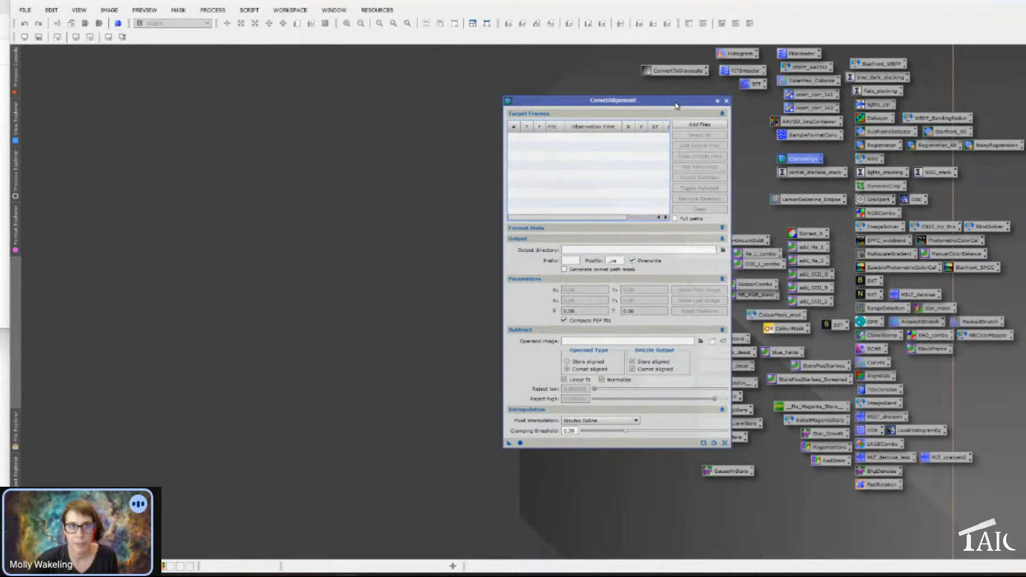
click(692, 125)
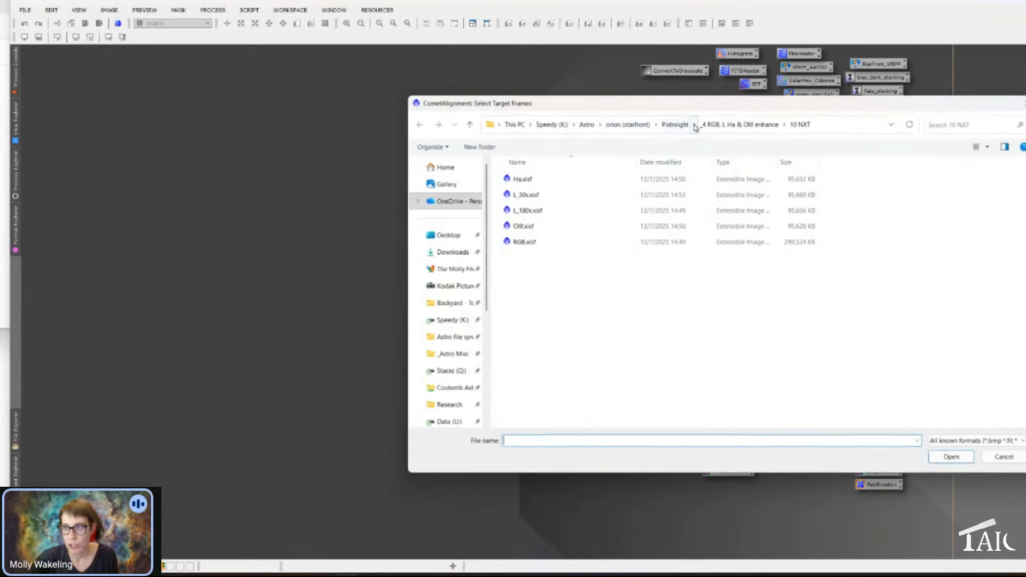
click(587, 125)
double_click(566, 210)
double_click(577, 195)
double_click(615, 214)
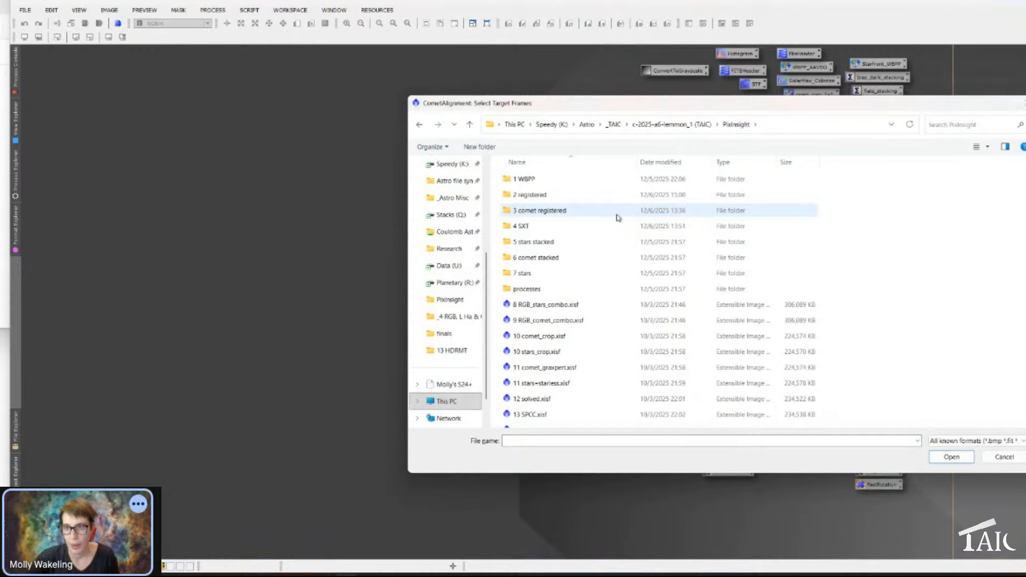
double_click(576, 197)
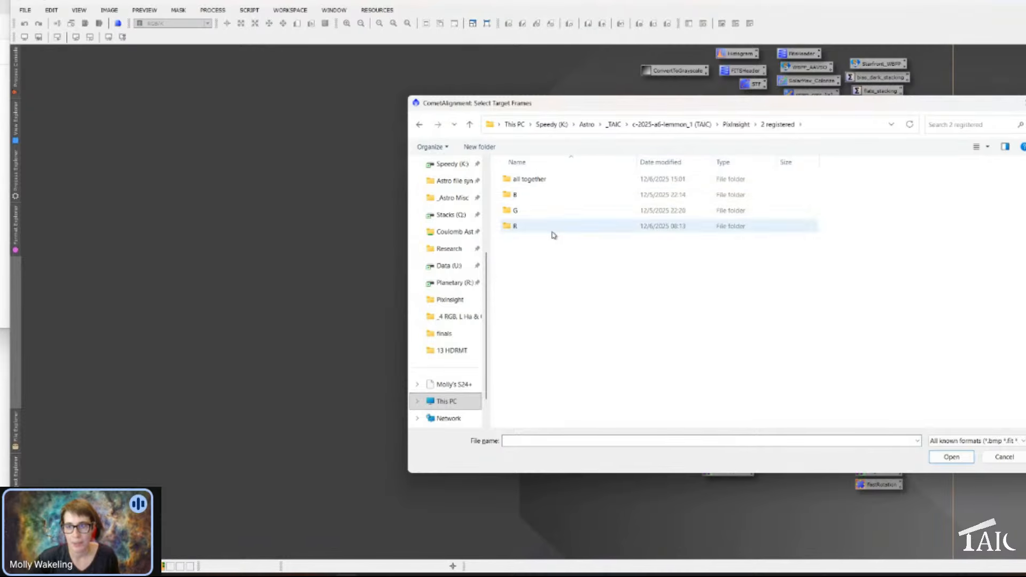
double_click(554, 180)
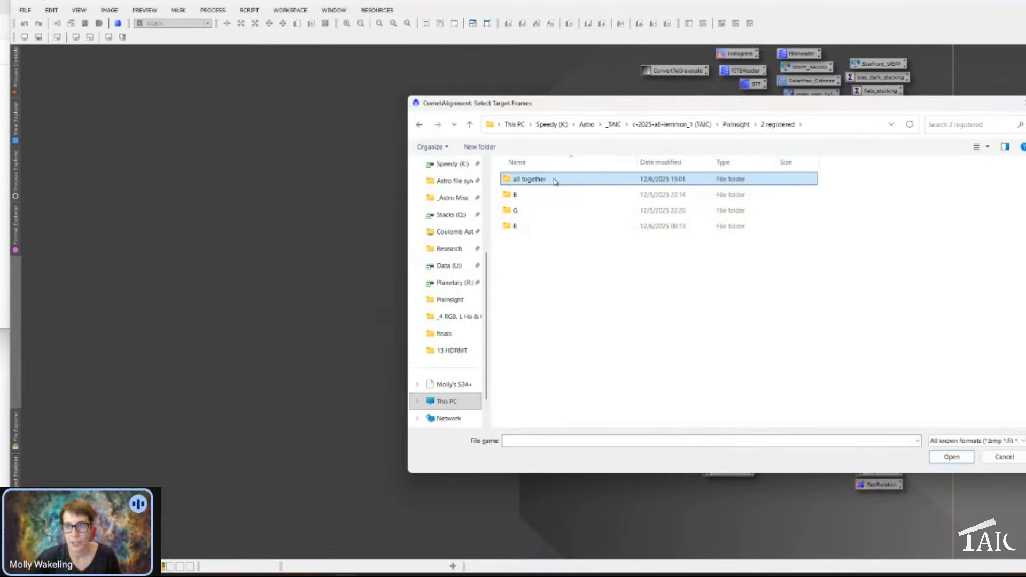
click(556, 181)
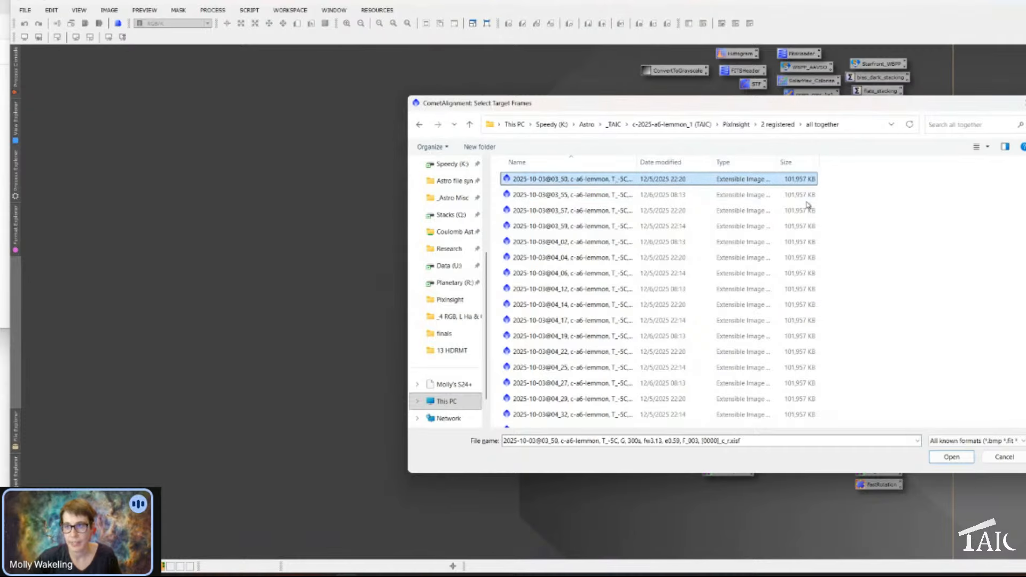
key(ctrl+a)
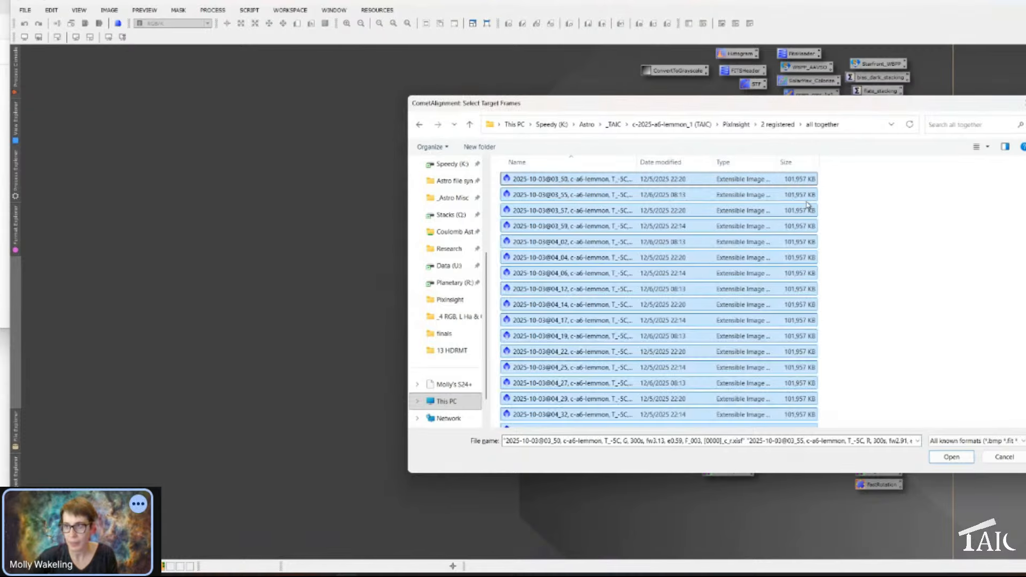
key(Return)
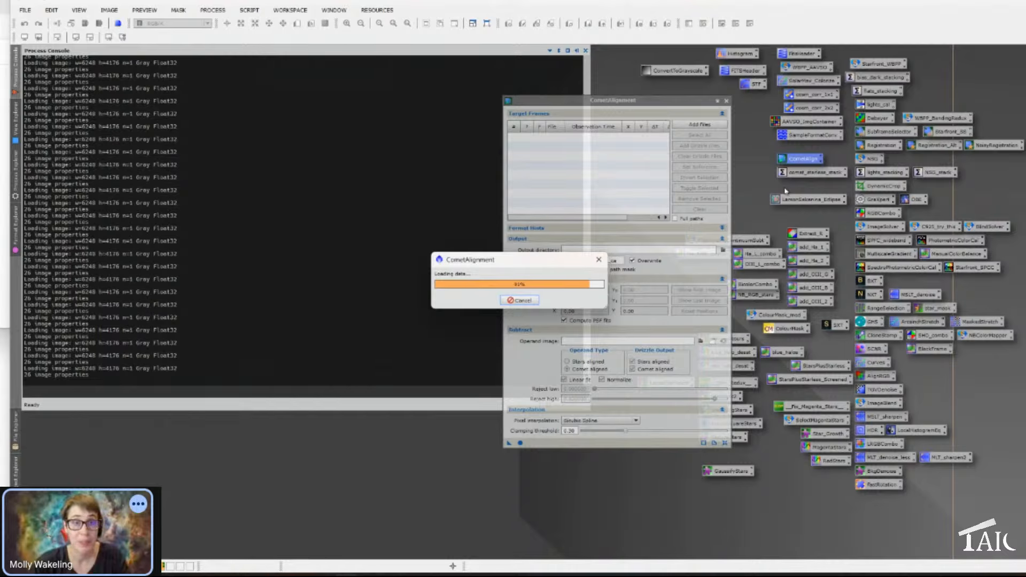
Open the first Lemmon target frame in CometAlignment and mark the comet's nucleus on it.
drag(584, 102, 631, 97)
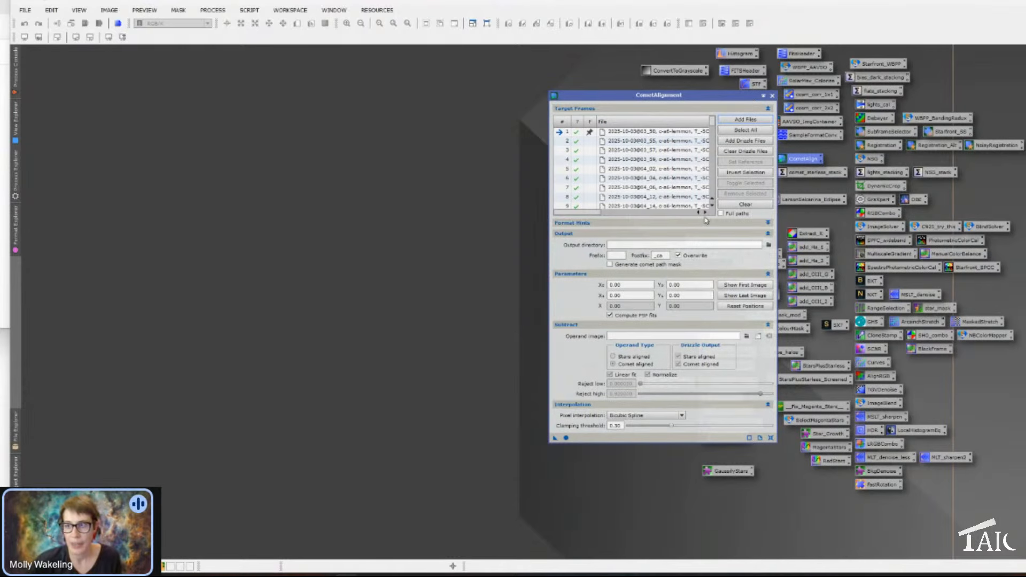
click(743, 285)
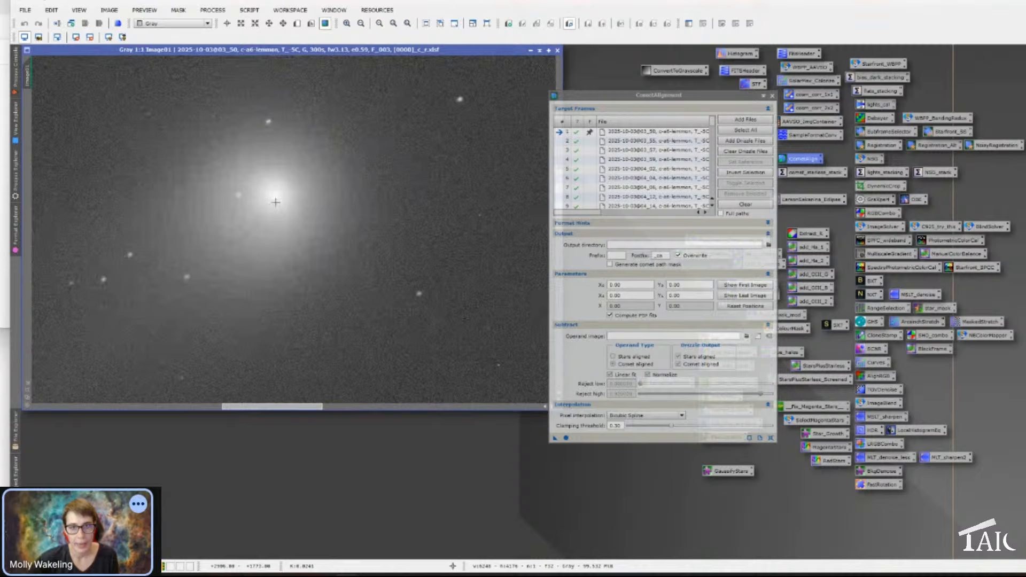
click(274, 196)
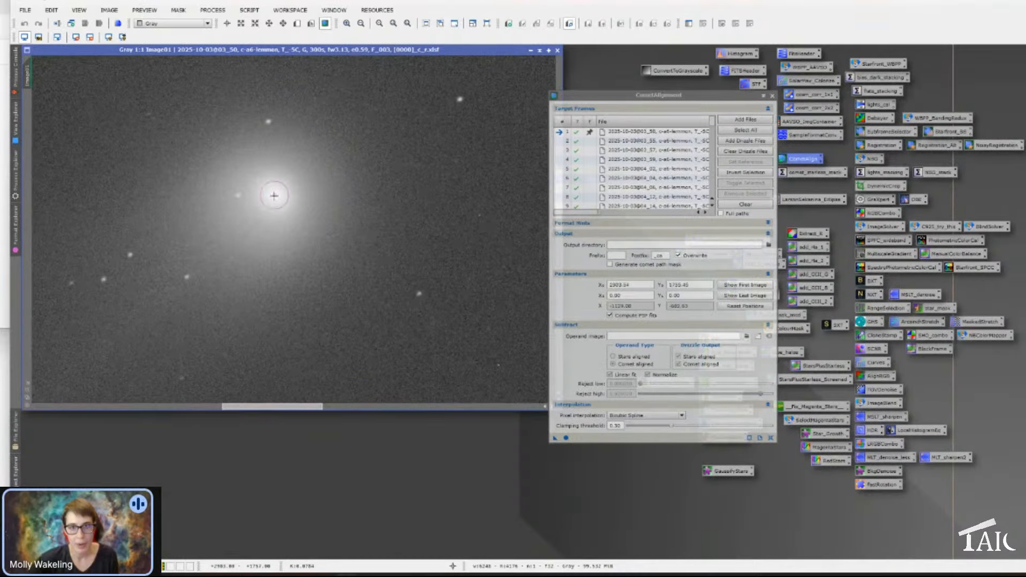
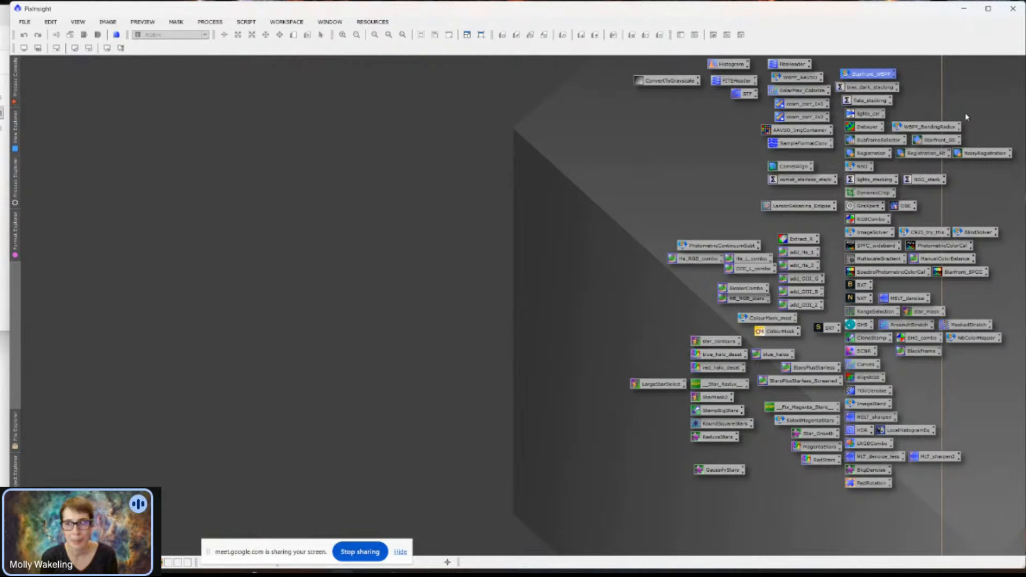
Open the saved CometAlign process and add all frames from Comet C-2025 K1 (ATLAS)\PixInsight\1 WBPP\calibrated\all together as target frames.
double_click(793, 166)
click(802, 160)
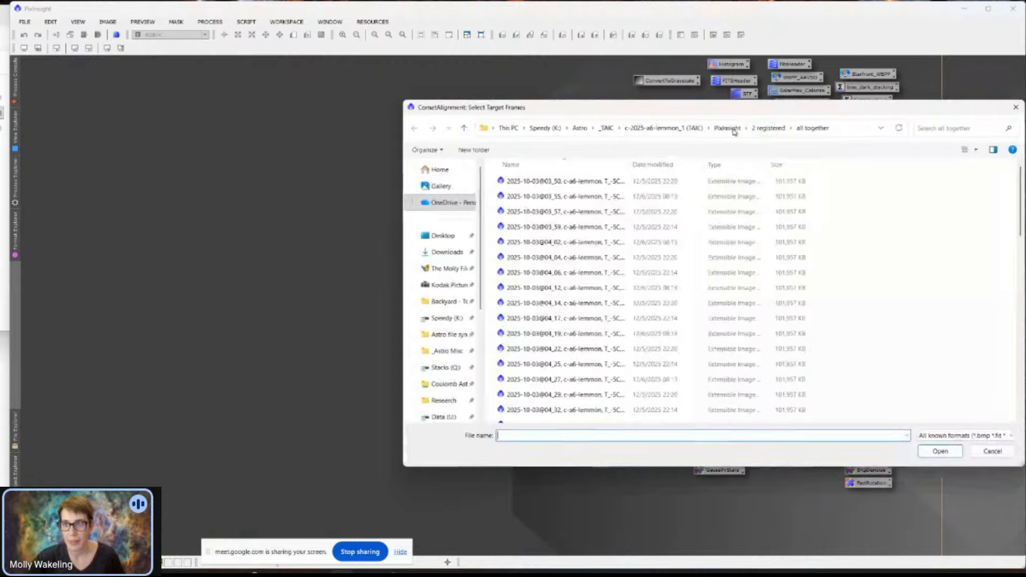
click(606, 127)
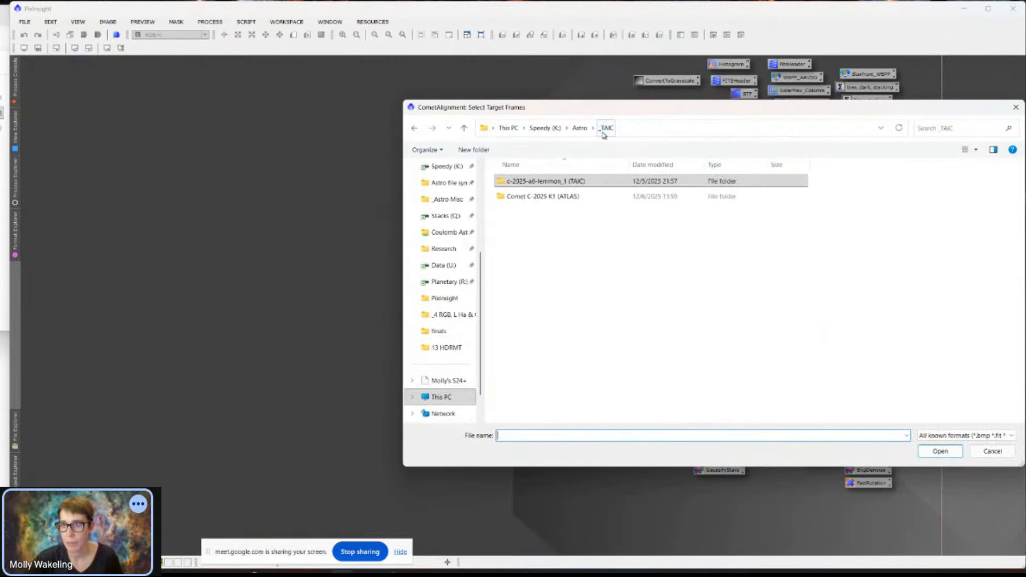
double_click(592, 202)
double_click(567, 227)
double_click(566, 182)
double_click(565, 182)
double_click(565, 183)
click(566, 184)
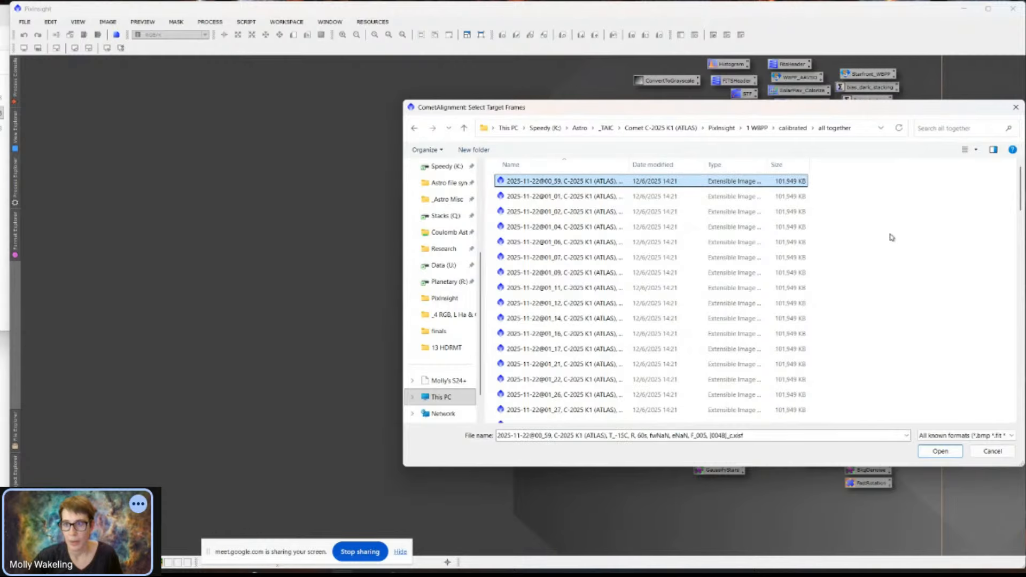
key(ctrl+a)
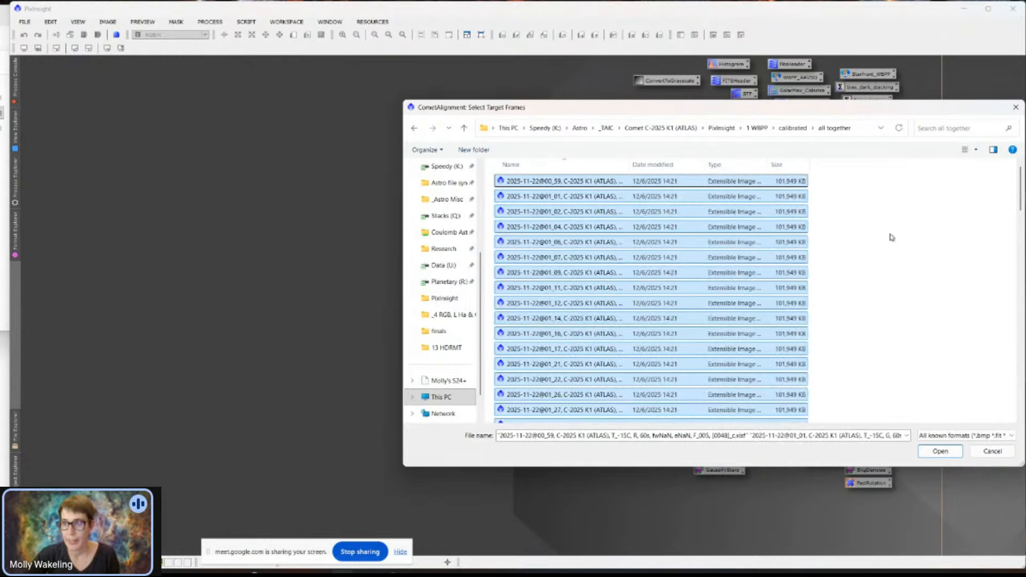
key(Return)
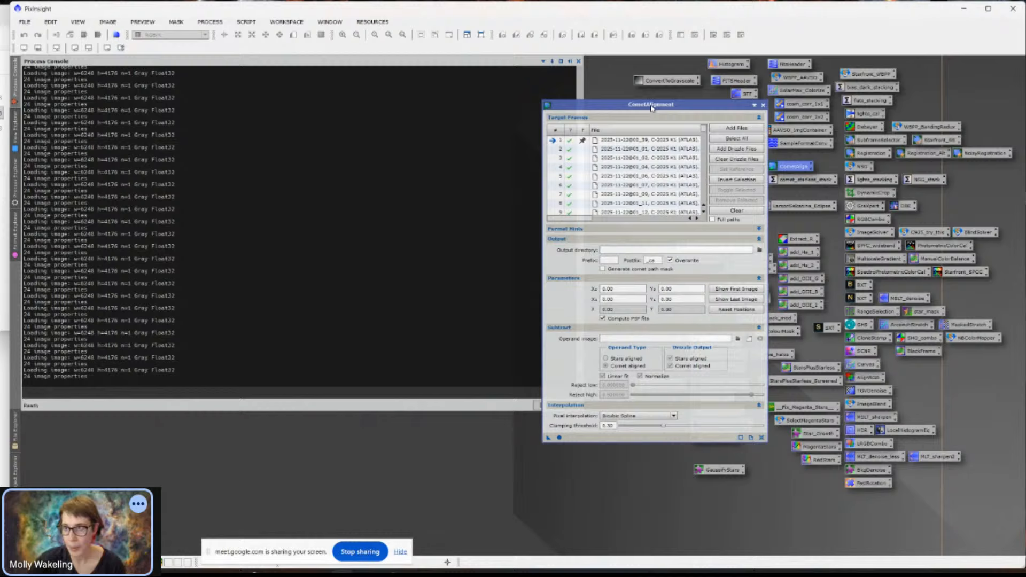
click(578, 61)
drag(626, 105, 688, 74)
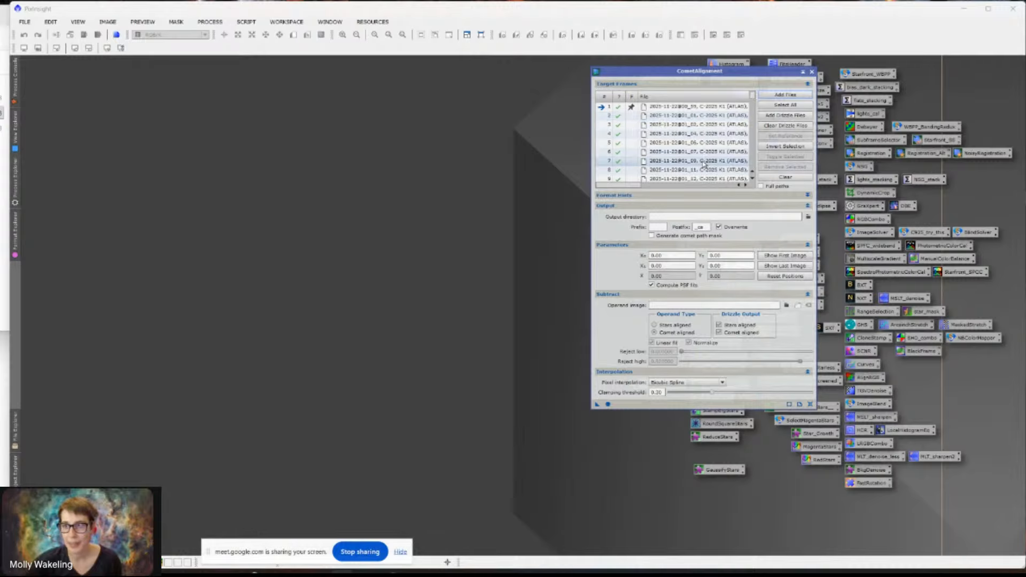
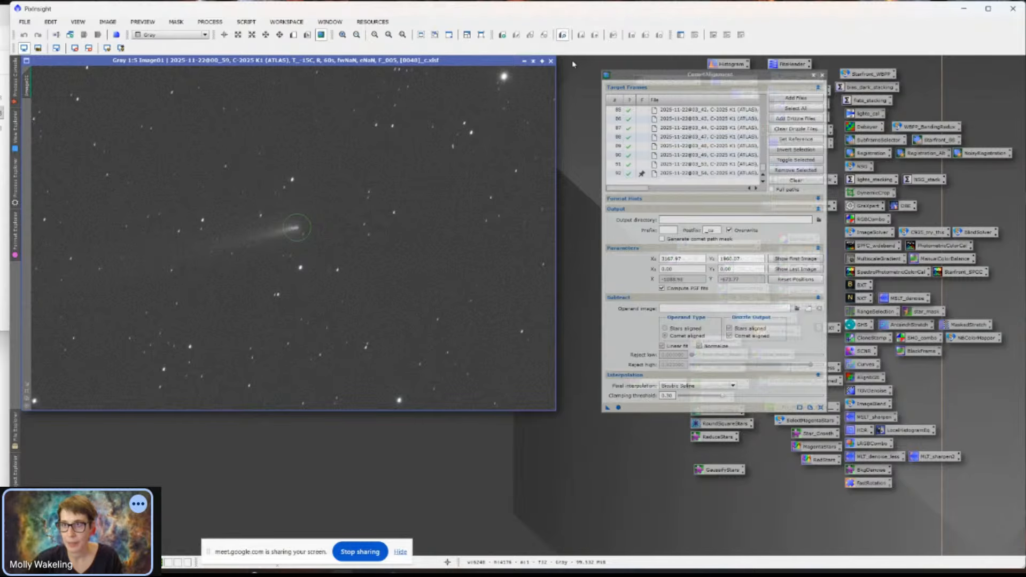
Replace the first frame's view with the last target frame, auto-stretch it, mark the comet's nucleus, and close the image.
click(551, 60)
double_click(680, 175)
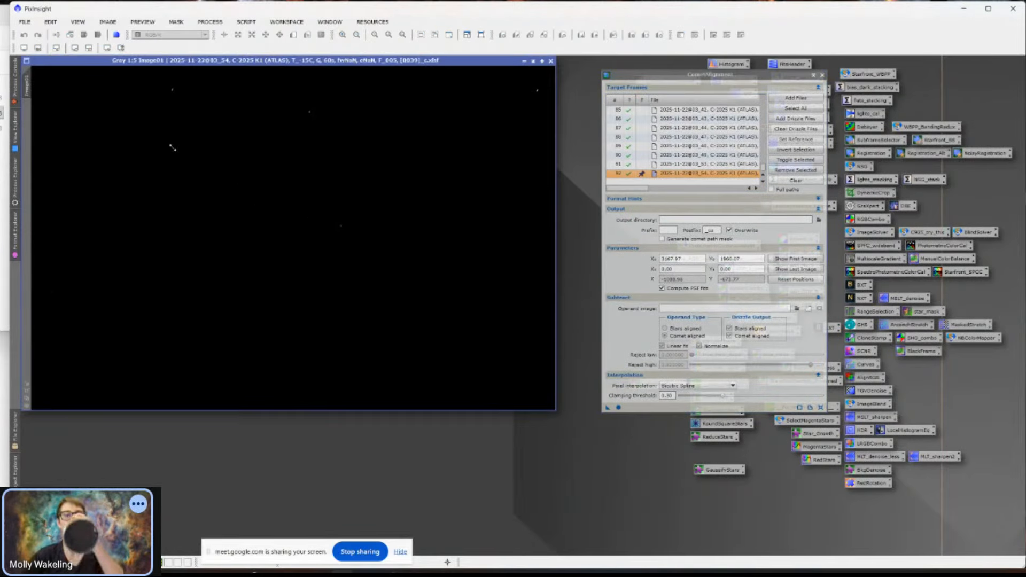
click(107, 48)
click(298, 228)
click(550, 60)
Check the predicted comet position in the second and third target frames using stretched, enlarged views.
scroll(705, 139, up, 20)
double_click(705, 119)
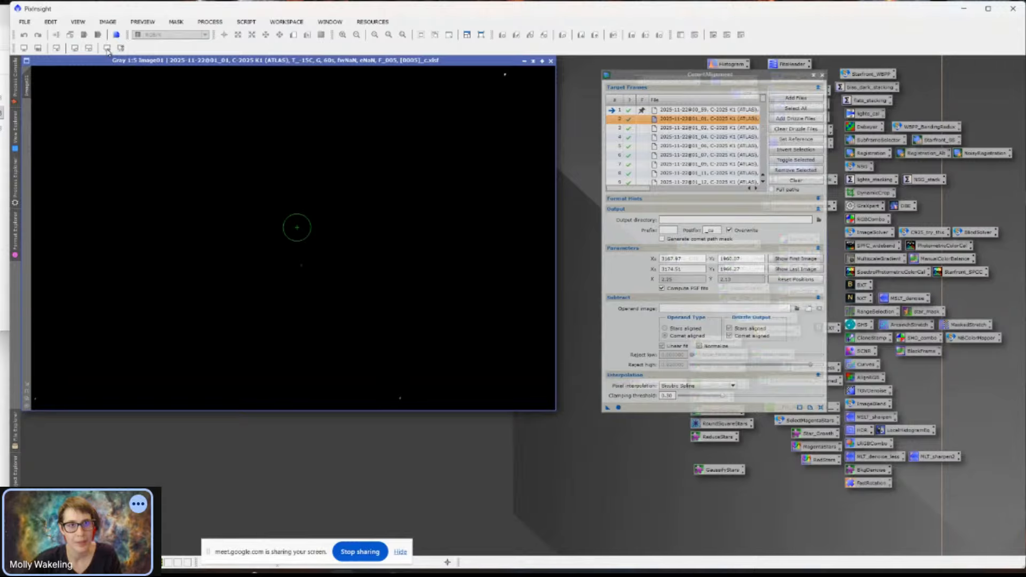
click(107, 48)
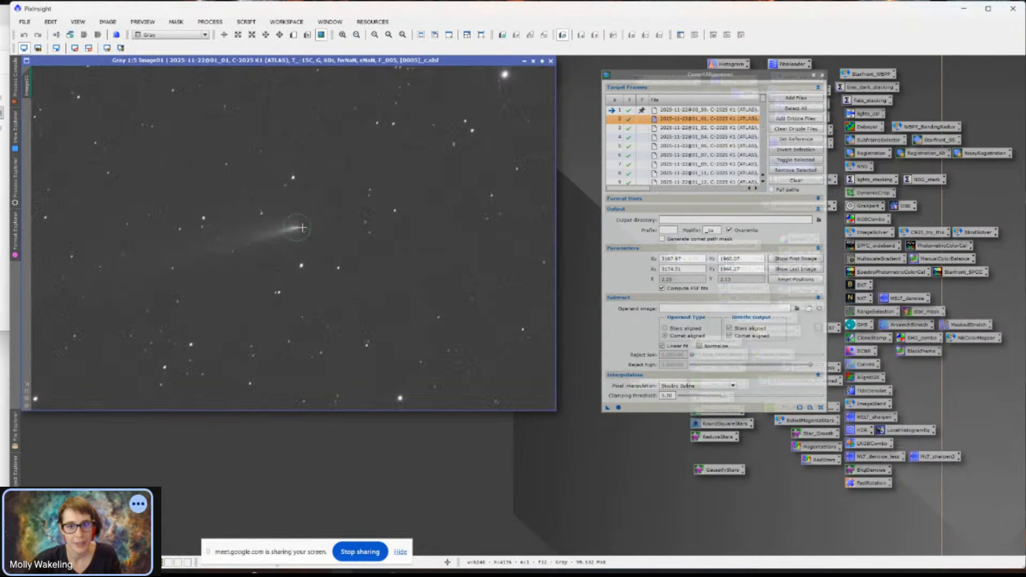
scroll(302, 228, up, 3)
scroll(302, 228, up, 1)
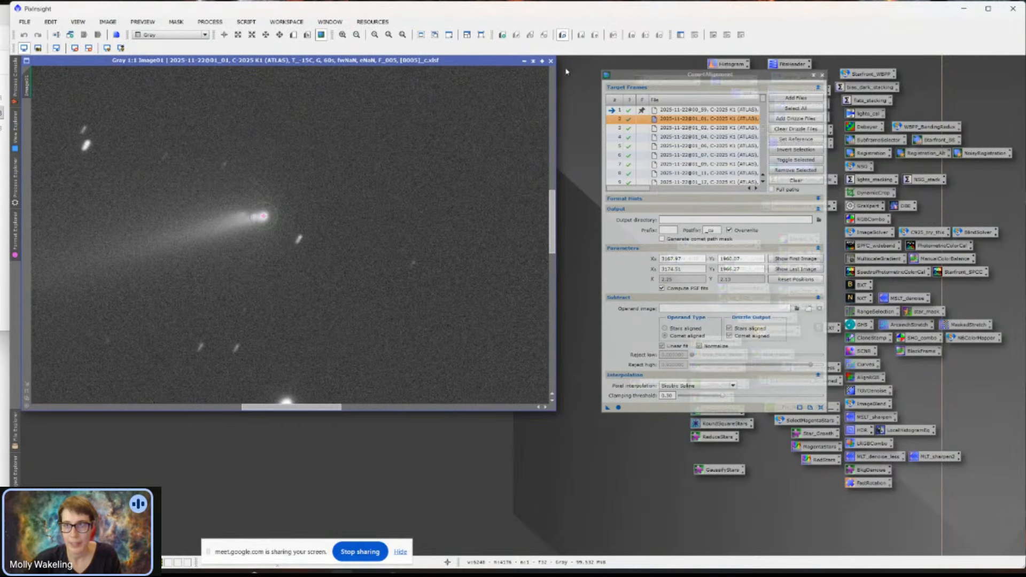
click(551, 61)
double_click(705, 128)
key(ctrl+a)
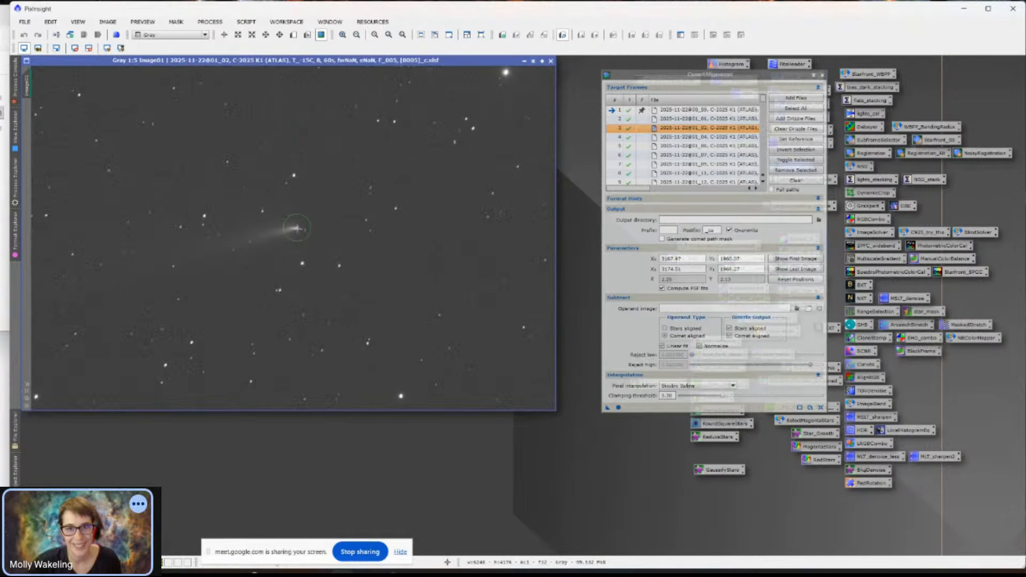
scroll(296, 229, up, 2)
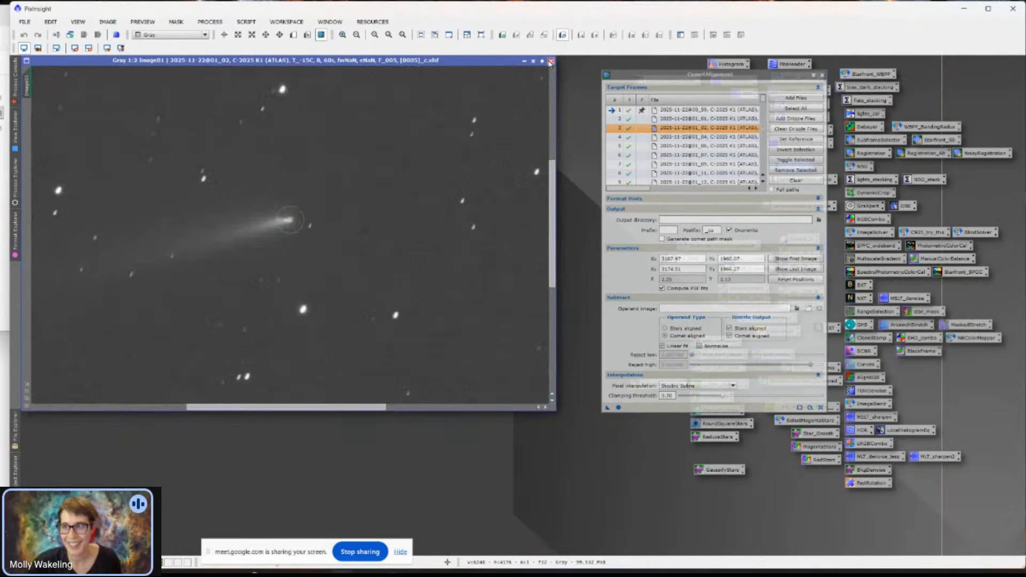
Correct the comet position in the sixth target frame (01_07) by marking its nucleus, and close CometAlignment.
double_click(711, 155)
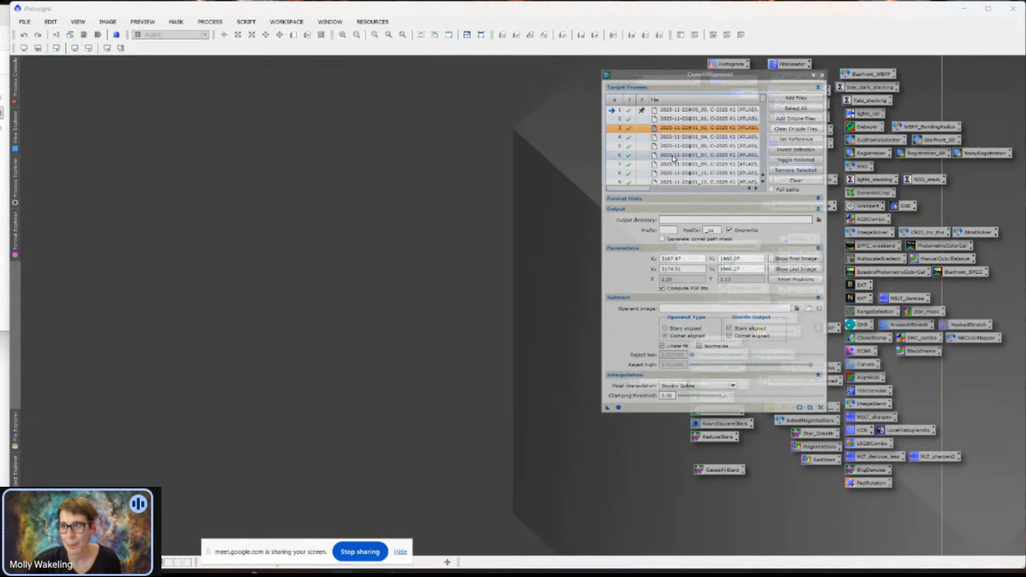
key(ctrl+a)
scroll(252, 240, up, 4)
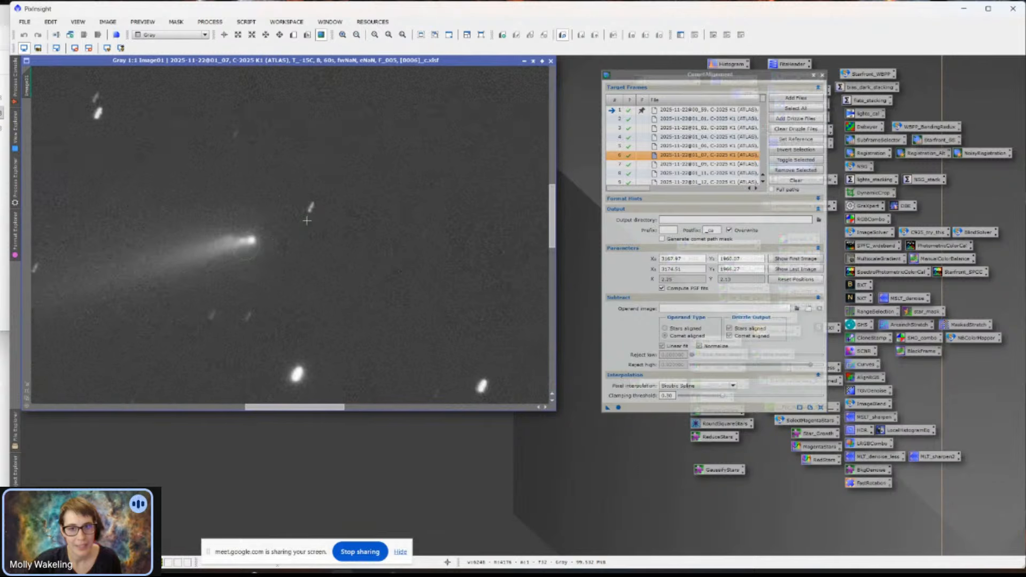
click(252, 240)
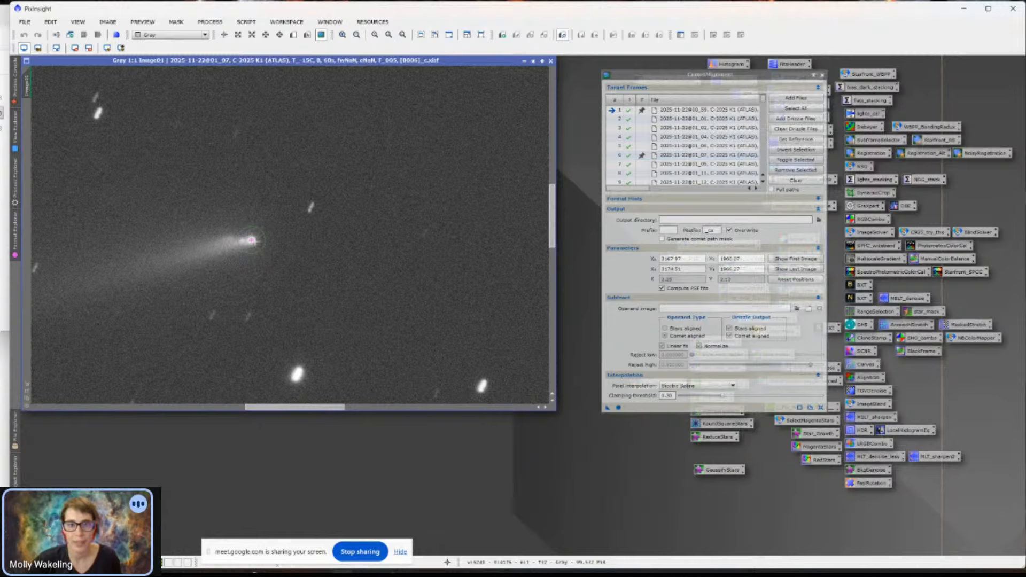
click(551, 61)
scroll(702, 151, down, 20)
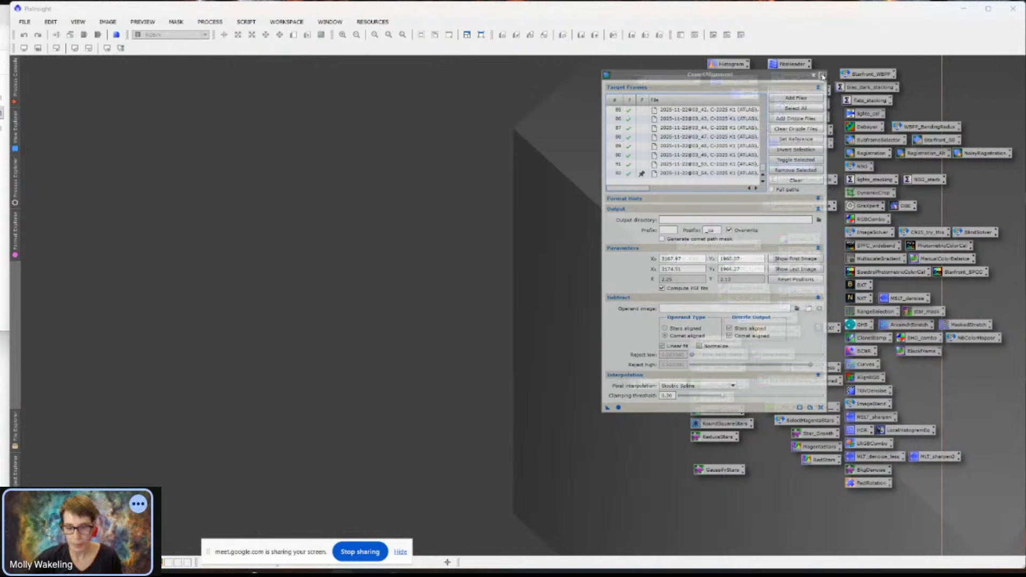
click(823, 75)
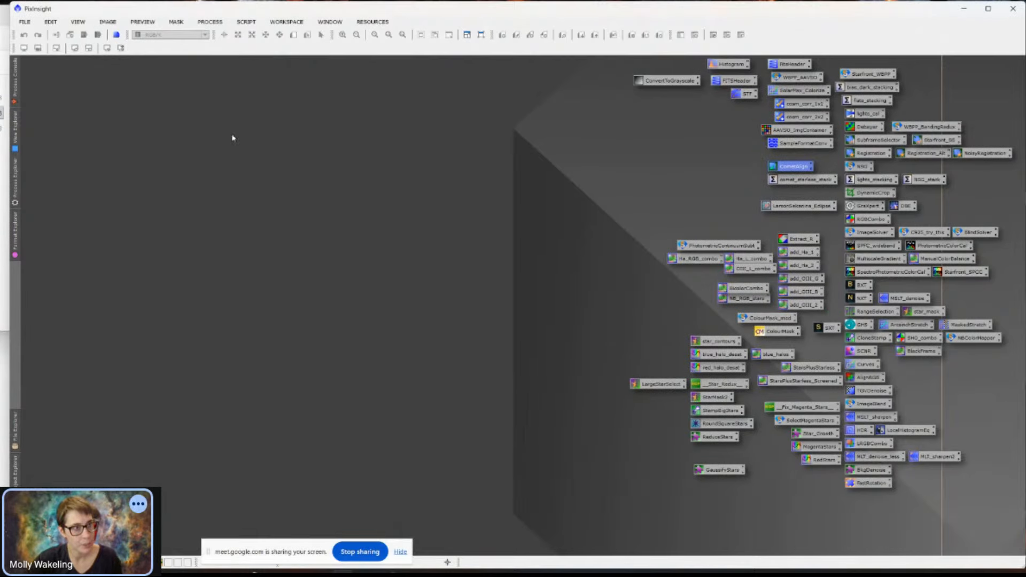
Switch to File Explorer, look through the comet's PixInsight and processes folders, and return to PixInsight.
key(alt+Tab)
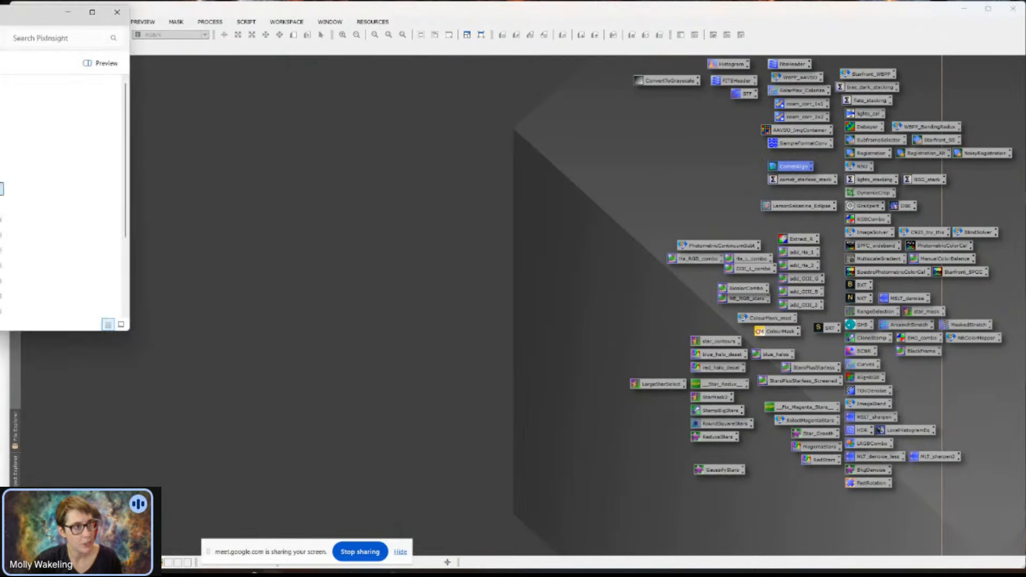
click(2, 129)
key(alt+Tab)
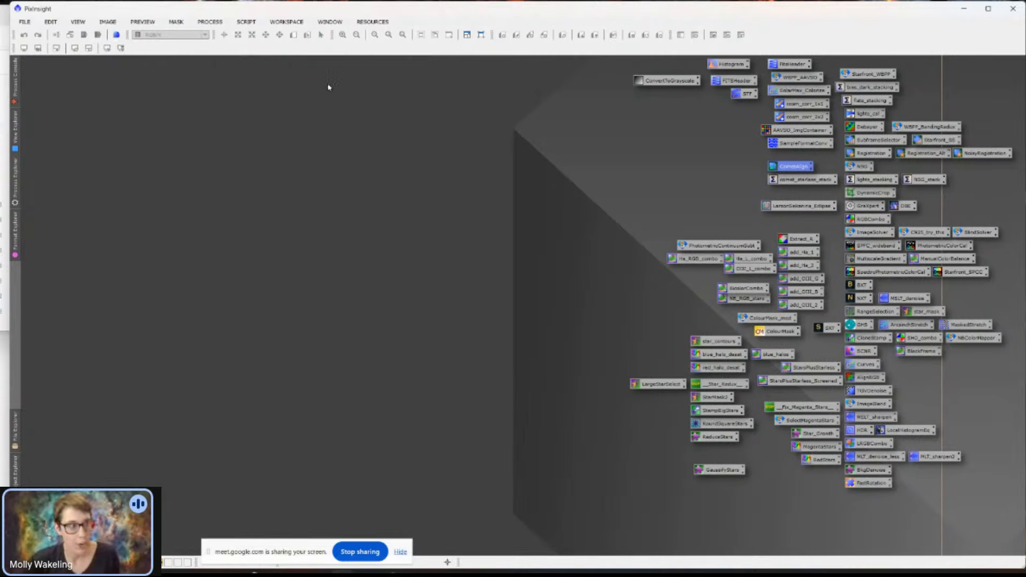
key(alt+Tab)
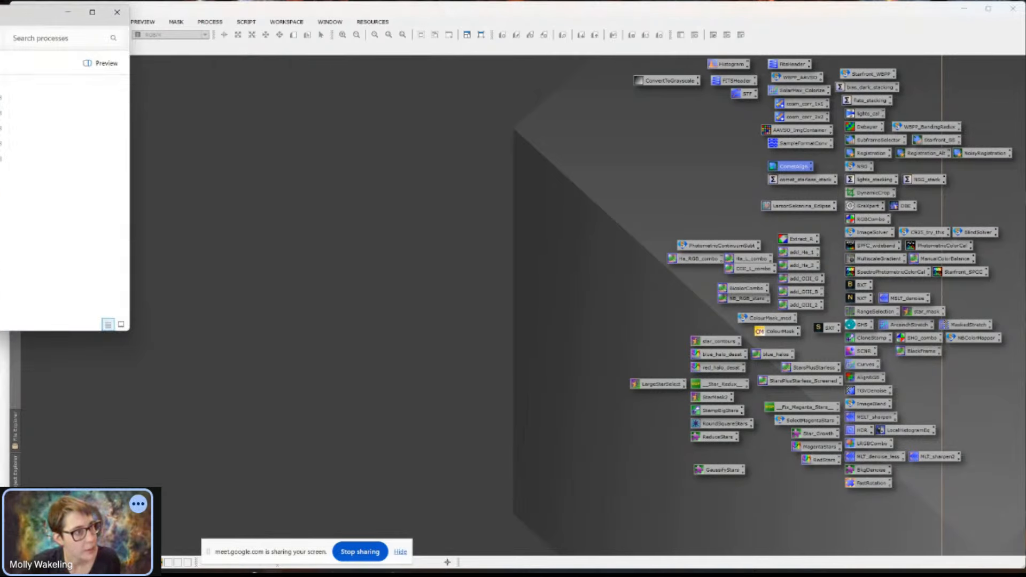
key(alt+Up)
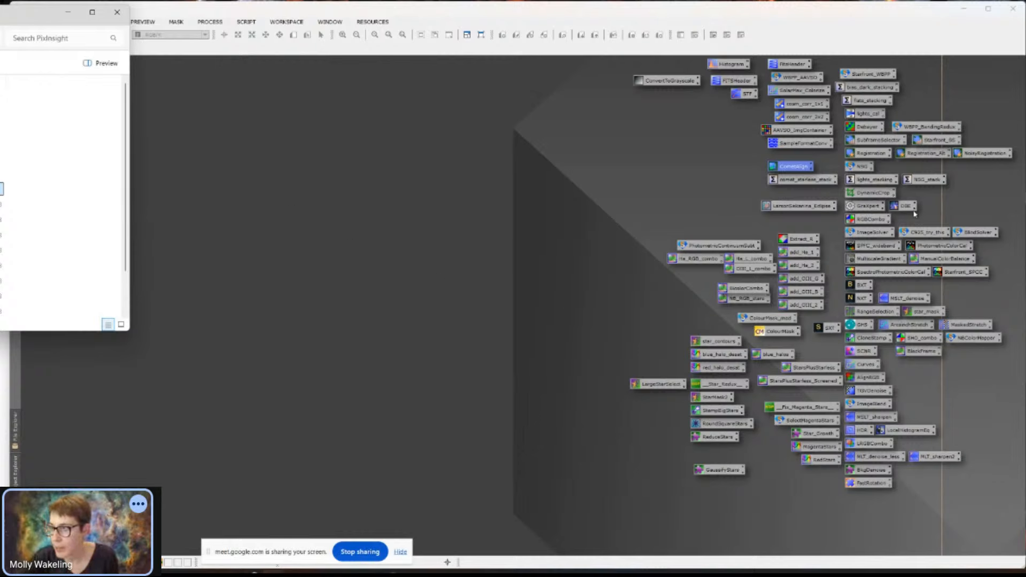
key(alt+Tab)
Open the saved lights_stacking ImageIntegration process and load the comet_starless_stack settings to examine its rejection algorithm.
double_click(871, 180)
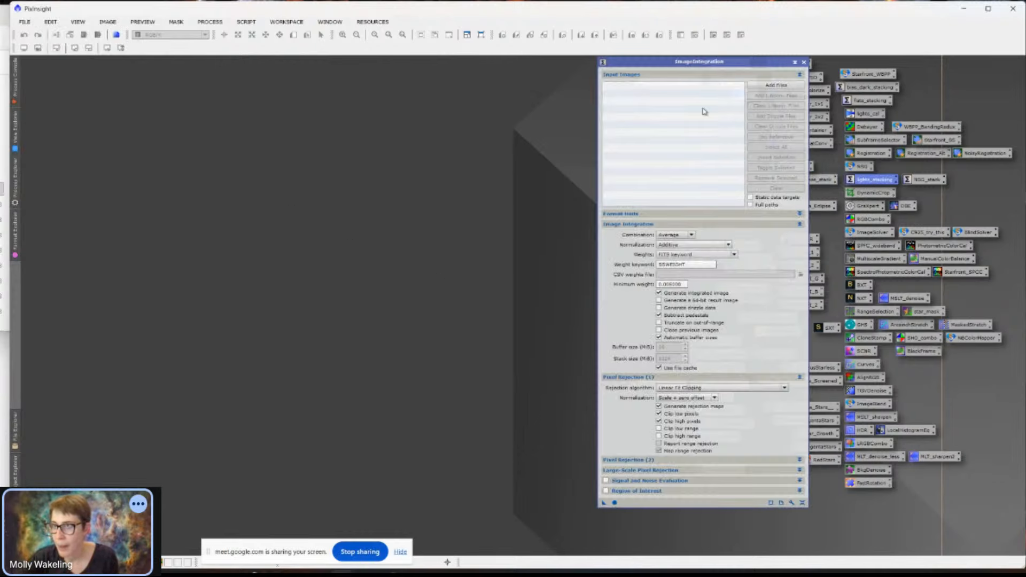
drag(685, 57, 661, 50)
double_click(812, 179)
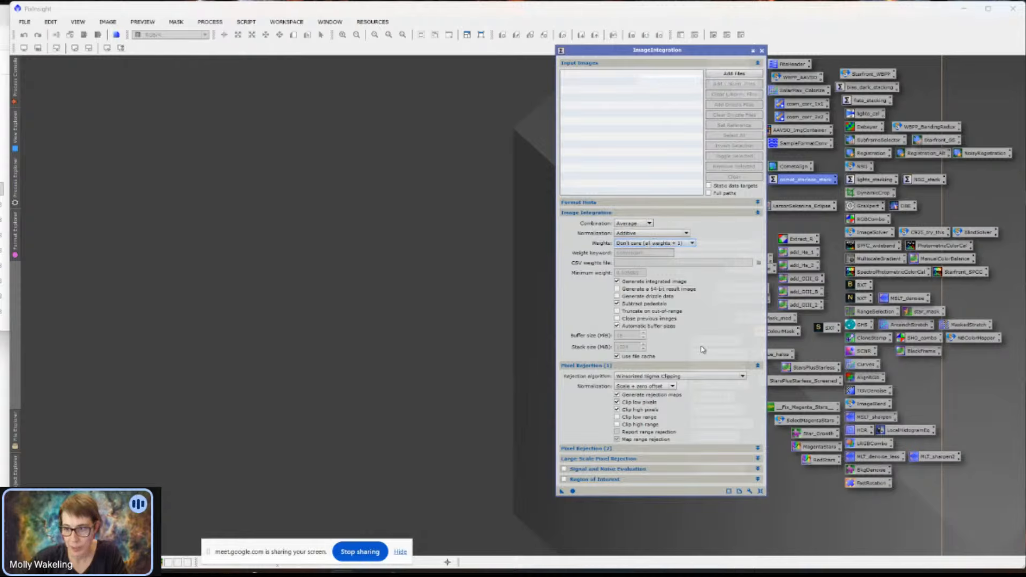
mouse_move(683, 381)
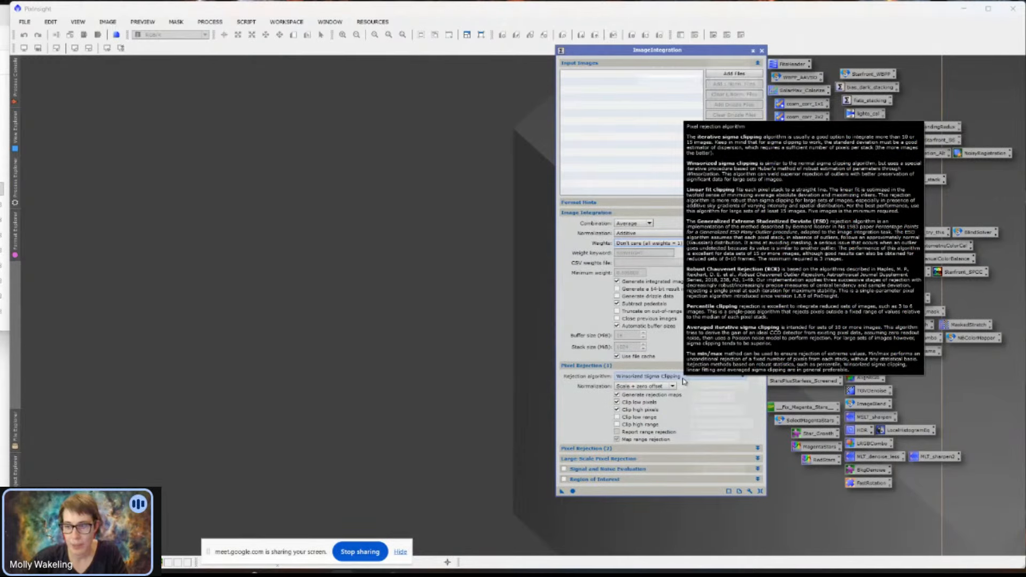
Check which Pixel Rejection (2) parameters Linear Fit Clipping uses and return the rejection algorithm to Winsorized Sigma Clipping.
click(681, 376)
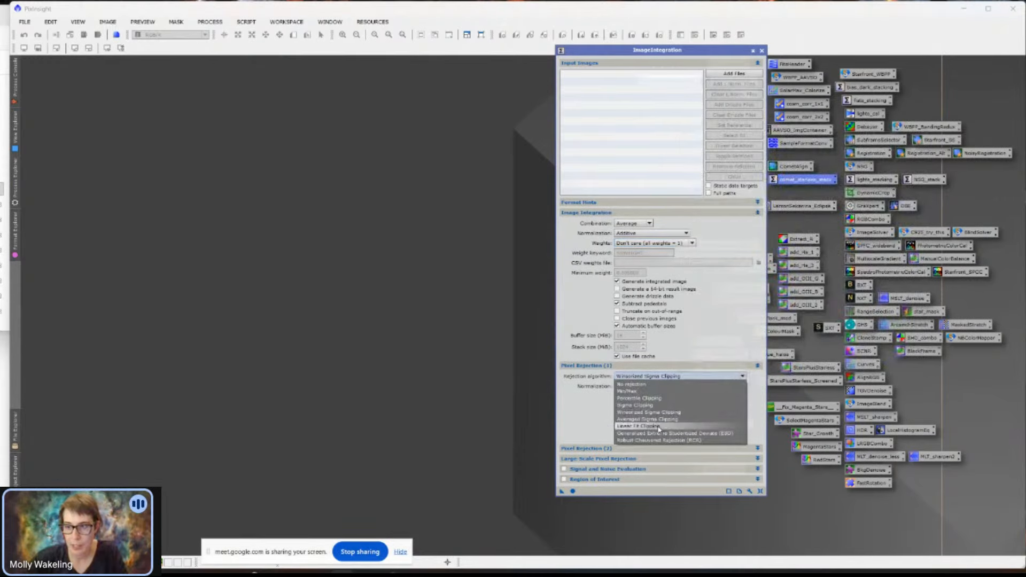
click(659, 426)
click(662, 365)
click(662, 376)
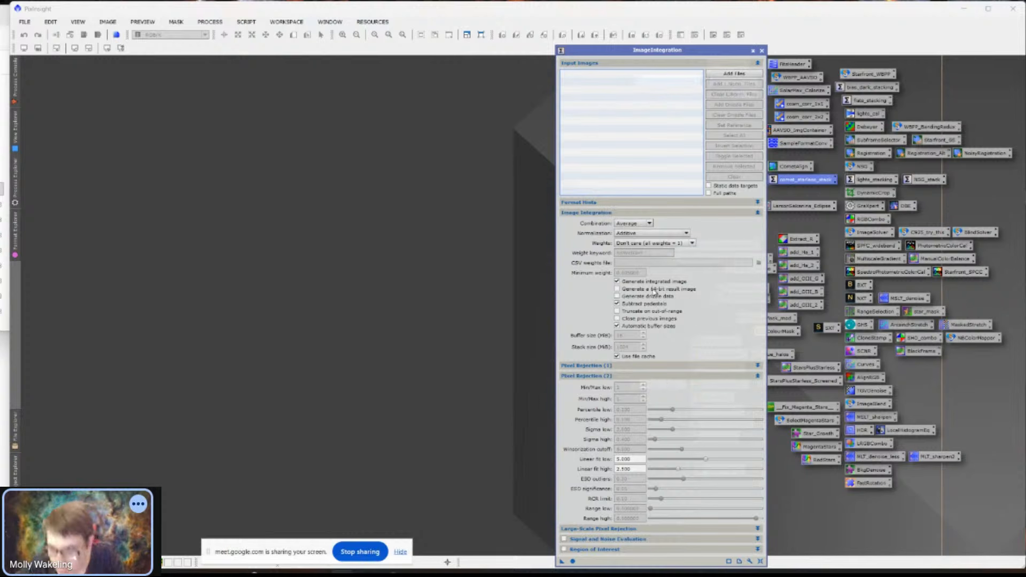
click(663, 375)
click(664, 365)
click(665, 365)
Examine the sigma low, sigma high and Winsorization cutoff settings of the comet stack, and close ImageIntegration.
click(662, 375)
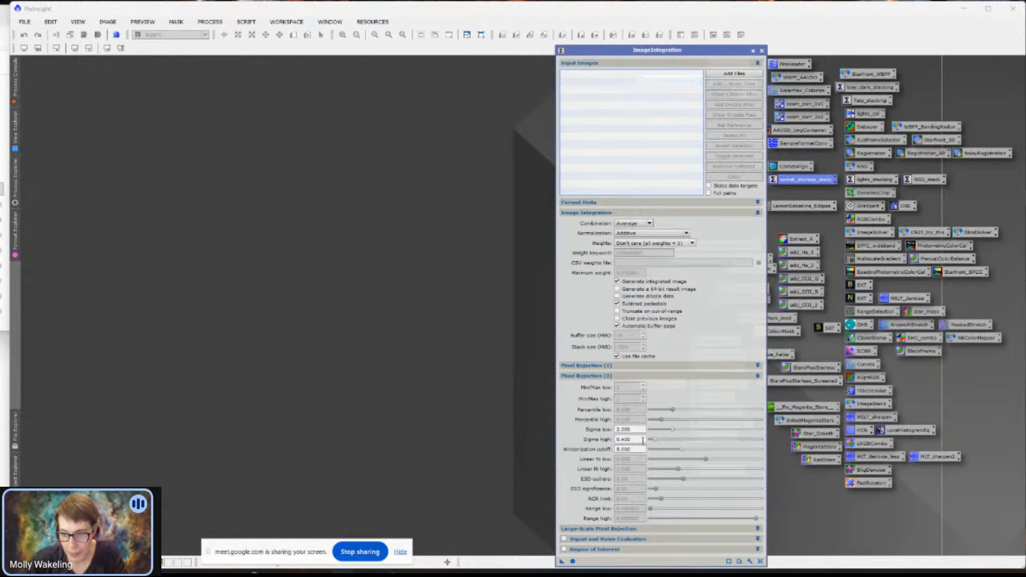
double_click(638, 439)
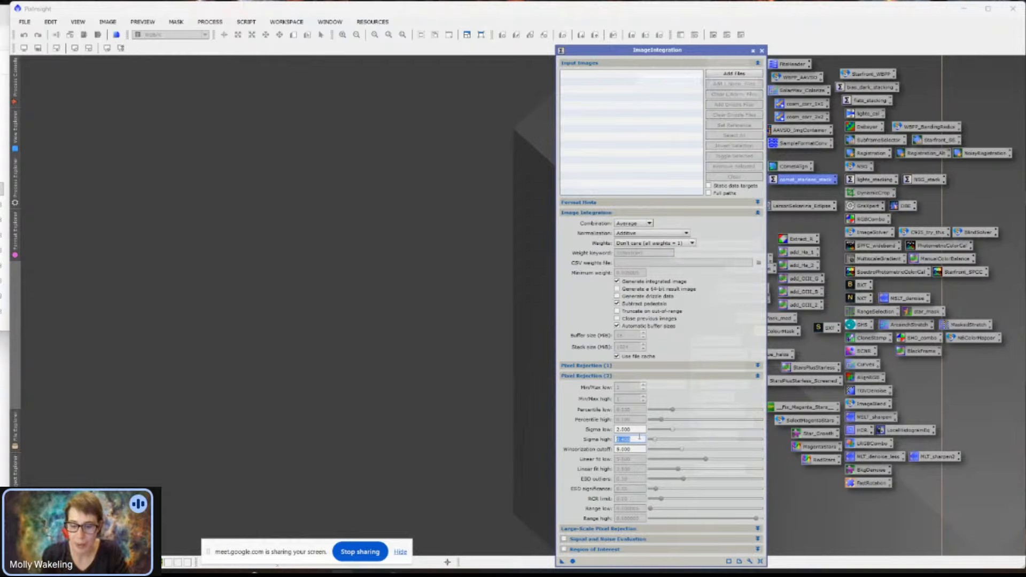
double_click(639, 427)
click(634, 449)
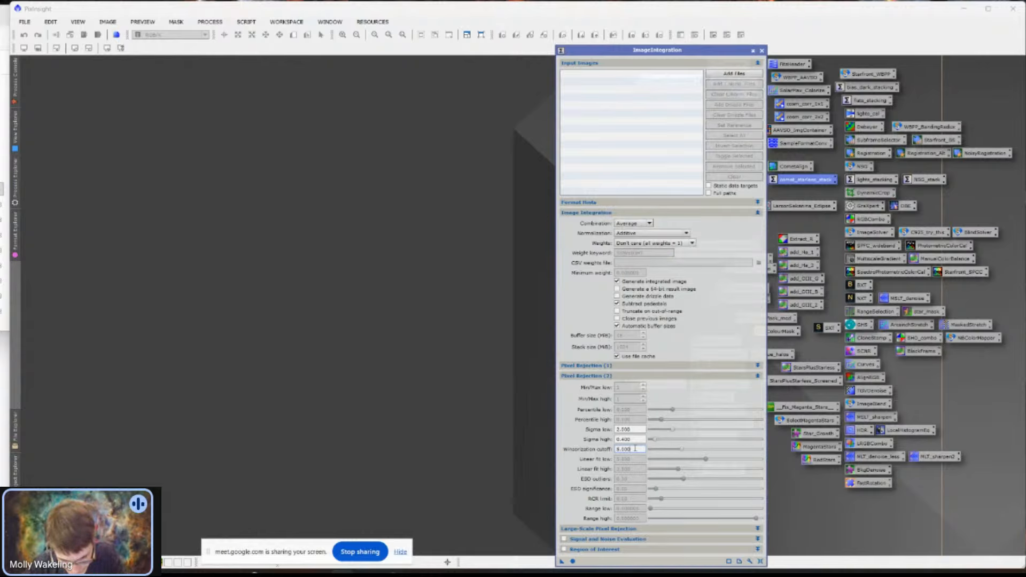
click(761, 51)
Open the comet-aligned green integration G.xisf from File Explorer.
key(alt+Tab)
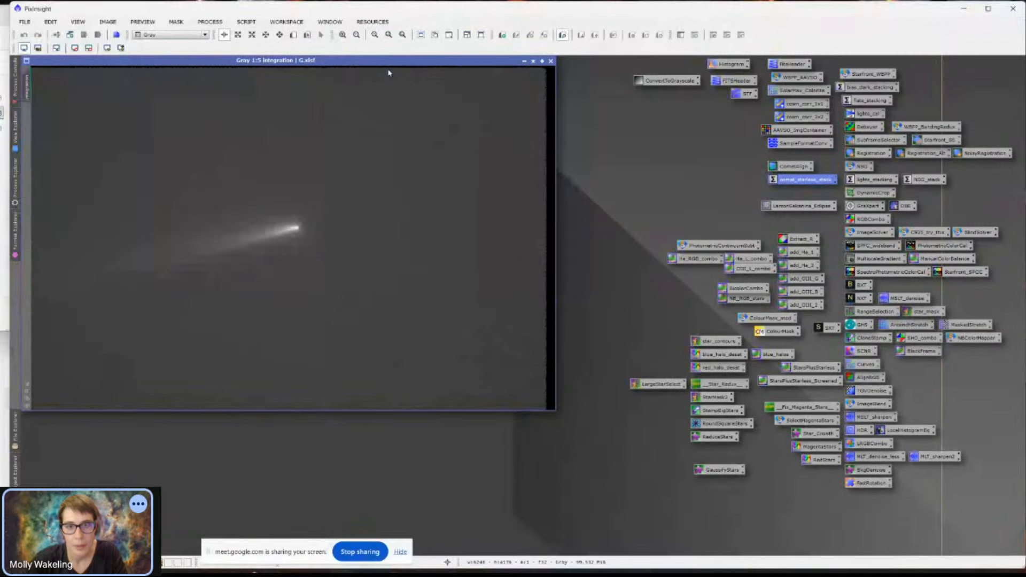
Examine the comet's tail and the background in the starless green integration, and close the image.
click(121, 51)
scroll(218, 289, up, 2)
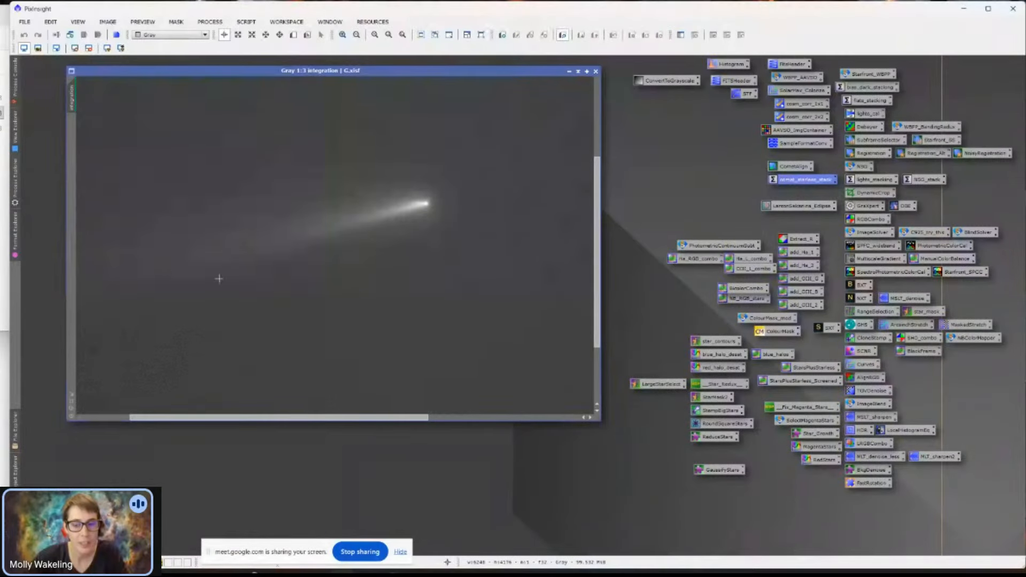
scroll(286, 281, down, 3)
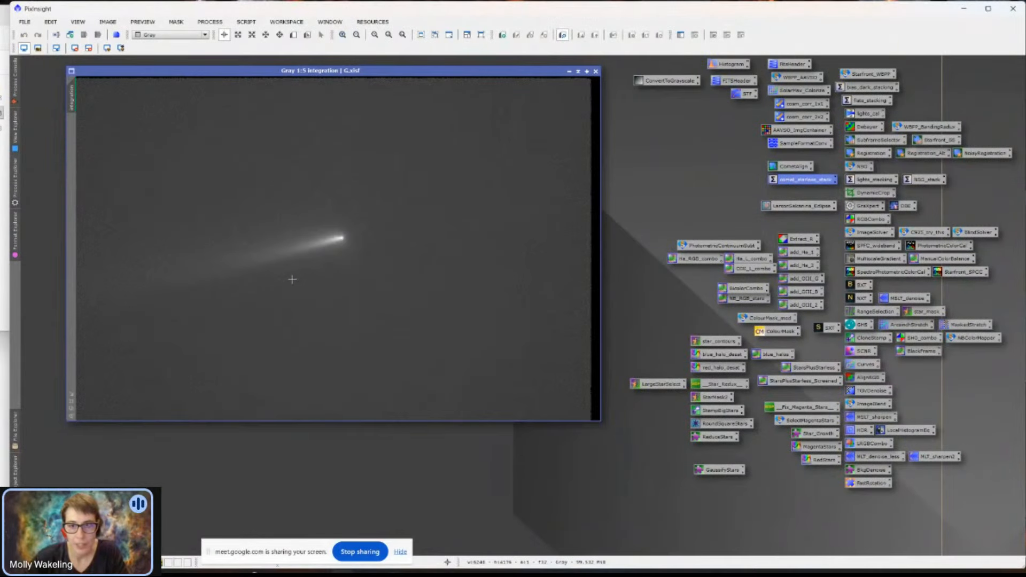
scroll(293, 279, up, 1)
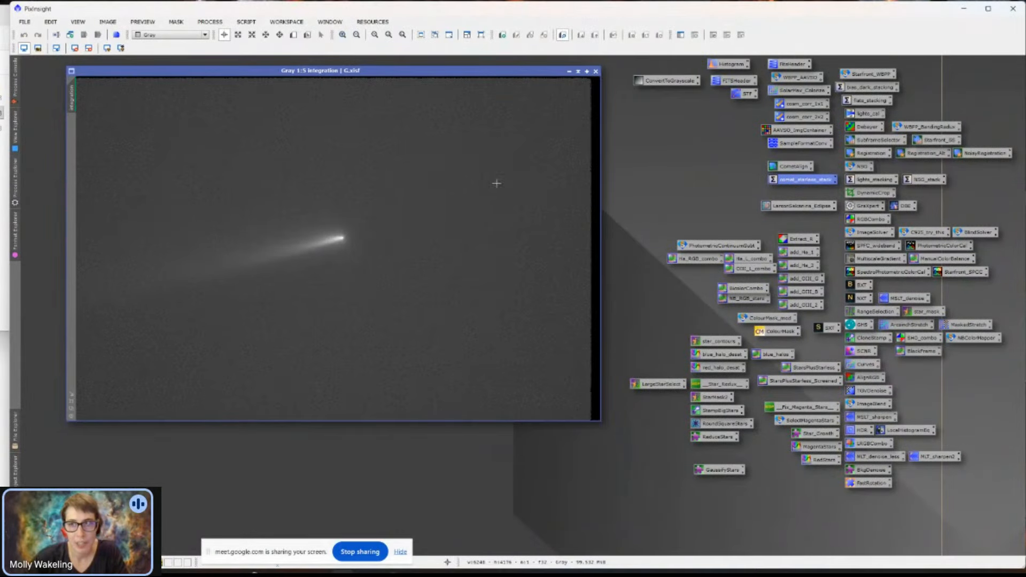
click(595, 70)
Open the saved lights_stacking ImageIntegration process and set its weights to Don't care (all weights = 1).
double_click(873, 179)
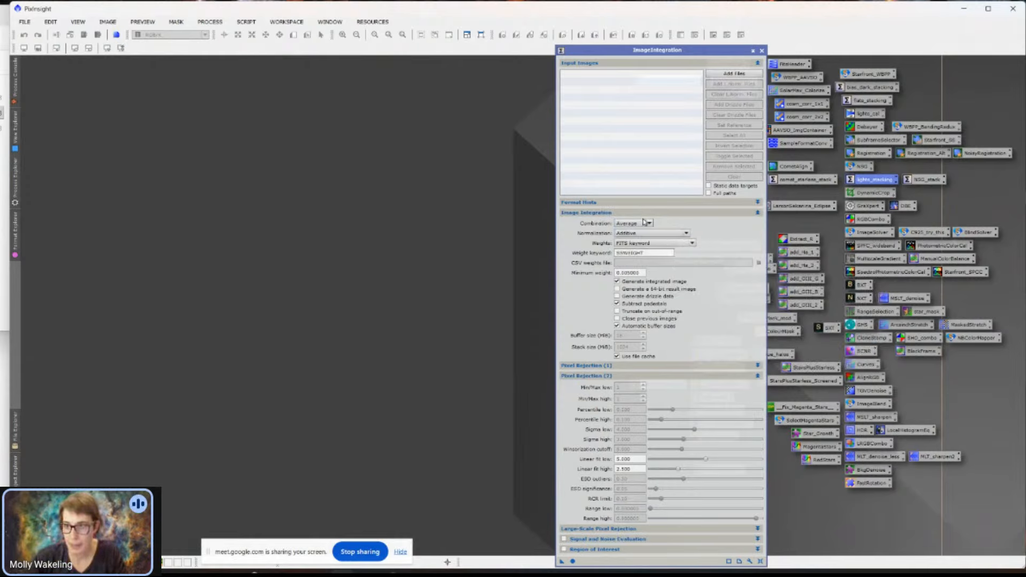
click(647, 243)
click(648, 250)
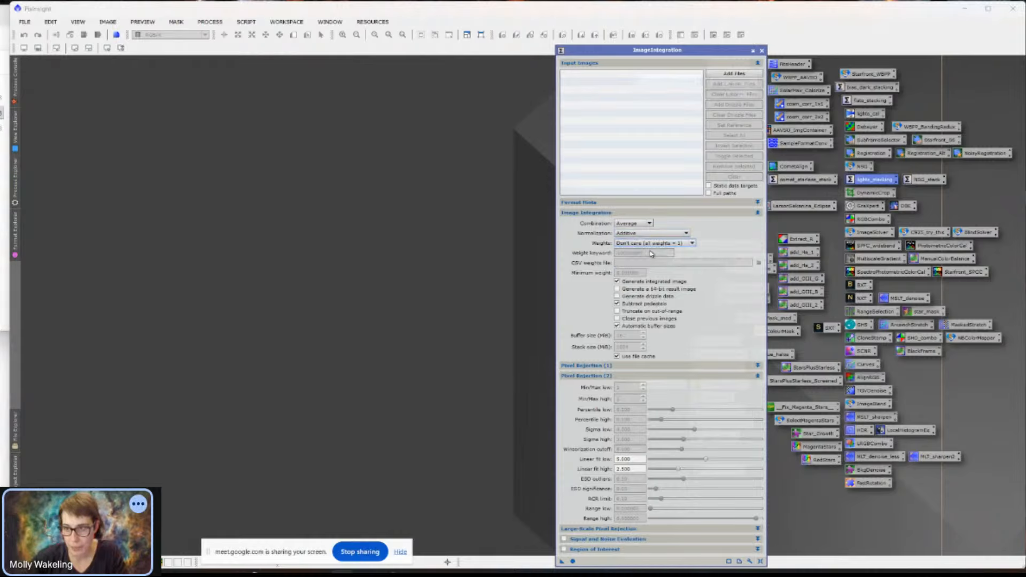
Set the Pixel Rejection (1) algorithm to No rejection for the stack with stars, and close ImageIntegration.
click(702, 375)
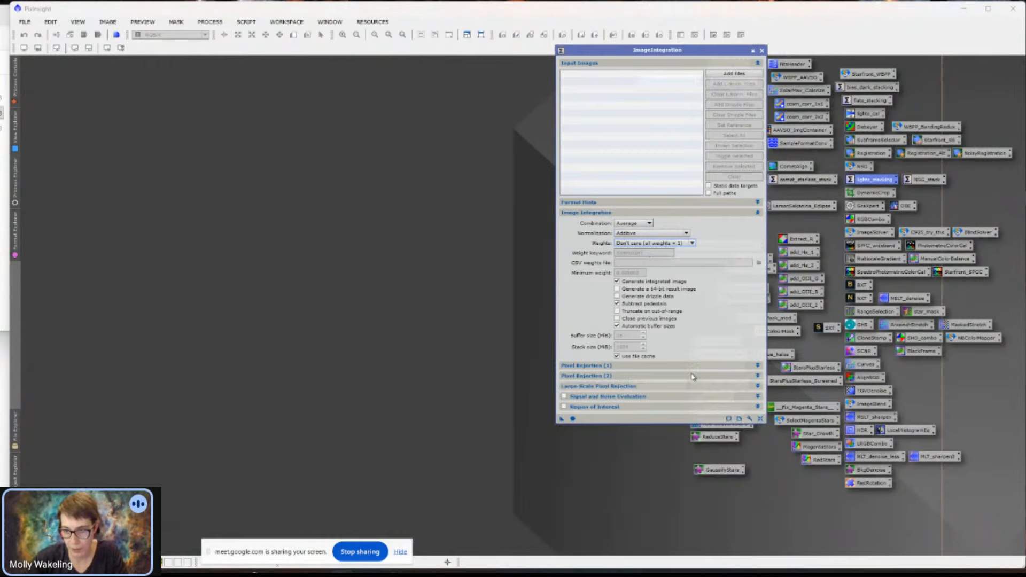
click(693, 365)
click(692, 376)
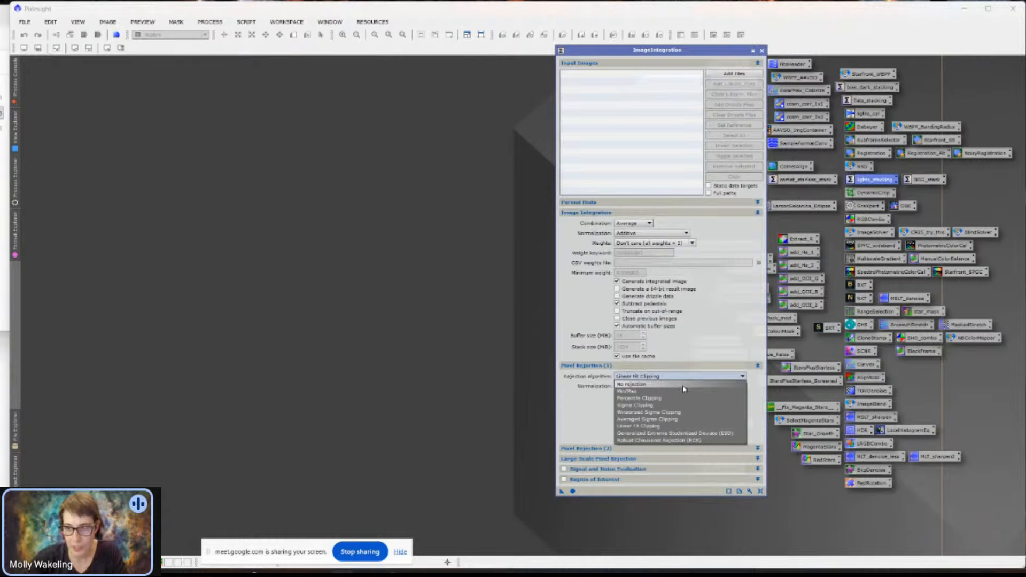
click(685, 385)
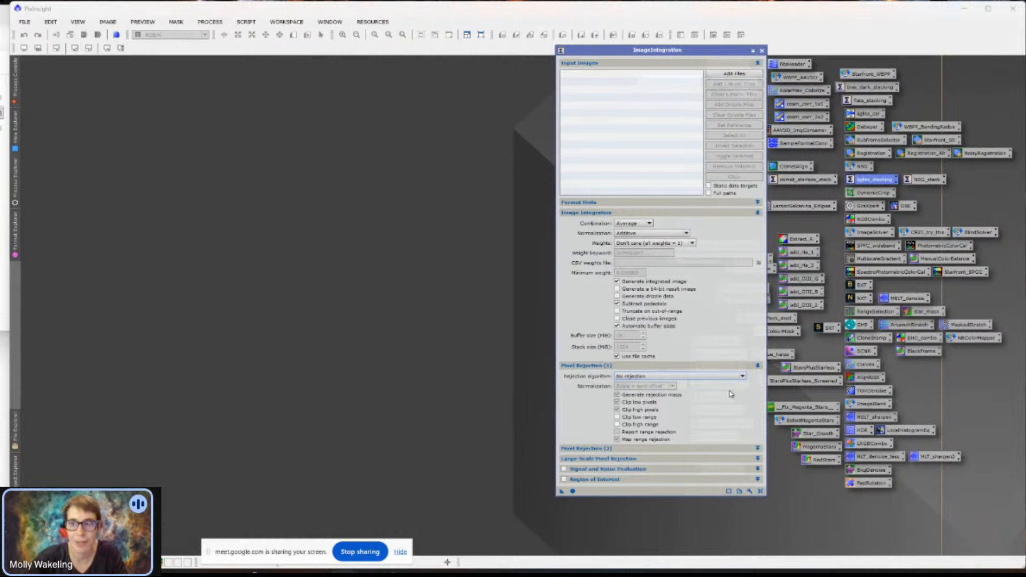
click(734, 73)
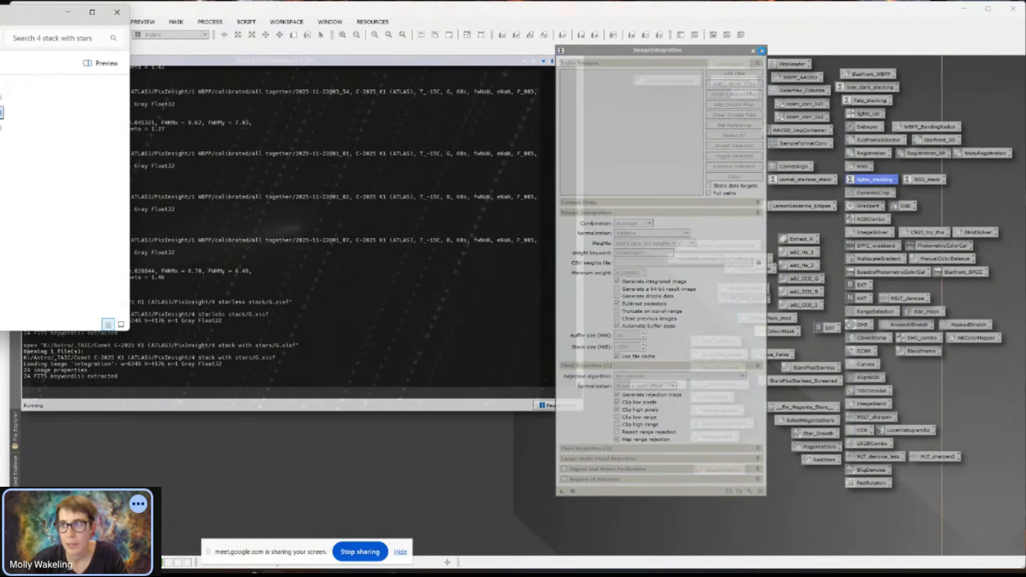
click(762, 51)
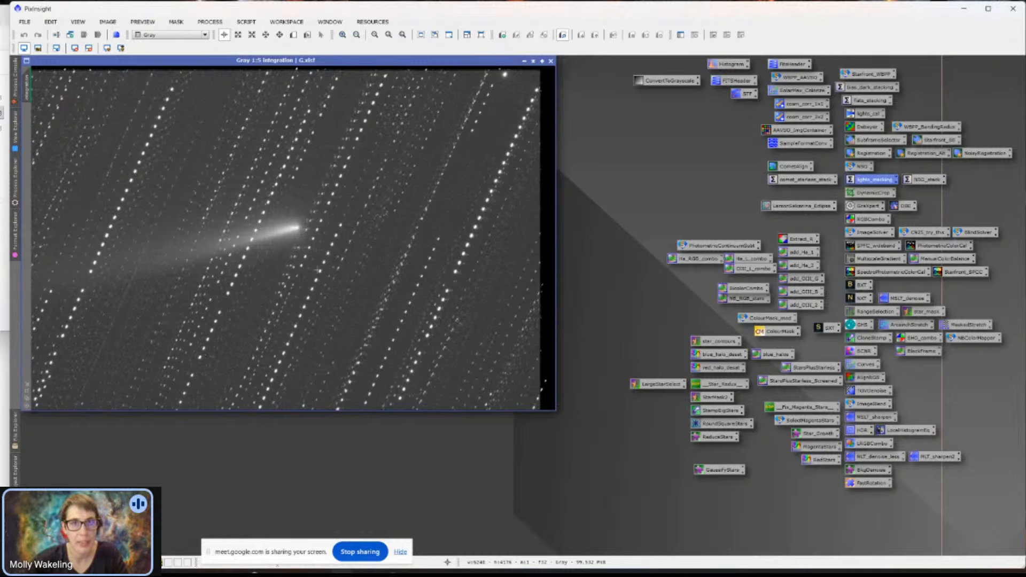
Examine the star trails and the scattered bright pixels in the with-stars green integration G.xisf, and close the image.
scroll(339, 258, up, 5)
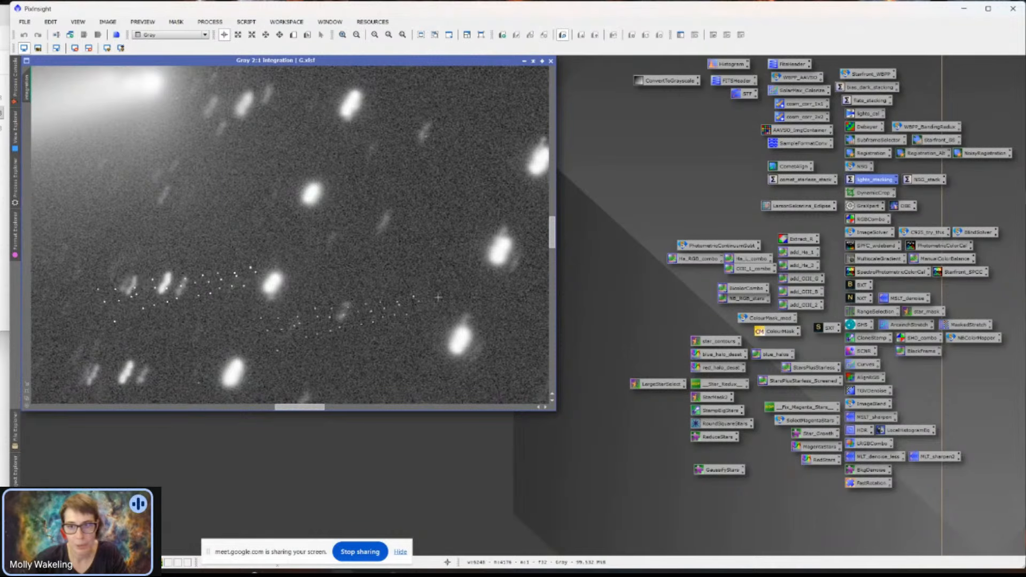
scroll(124, 281, down, 3)
scroll(461, 275, down, 1)
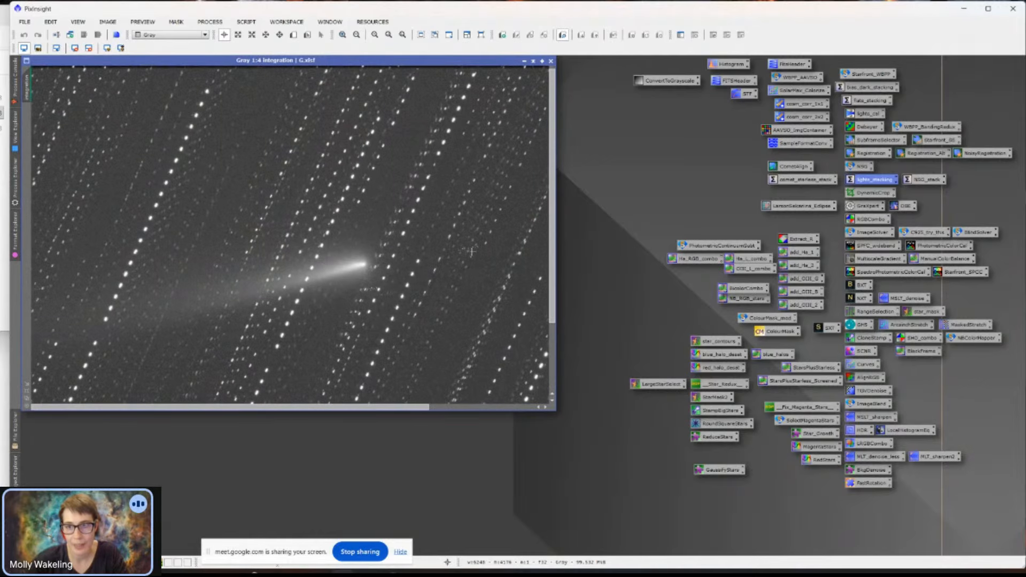
scroll(472, 249, up, 1)
scroll(472, 248, up, 3)
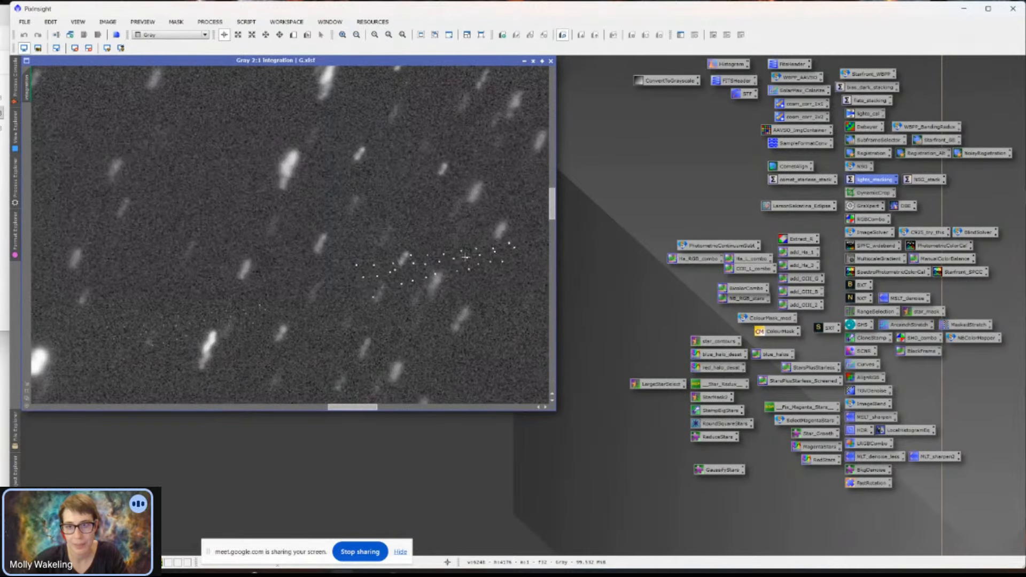
scroll(460, 264, down, 2)
scroll(461, 264, down, 3)
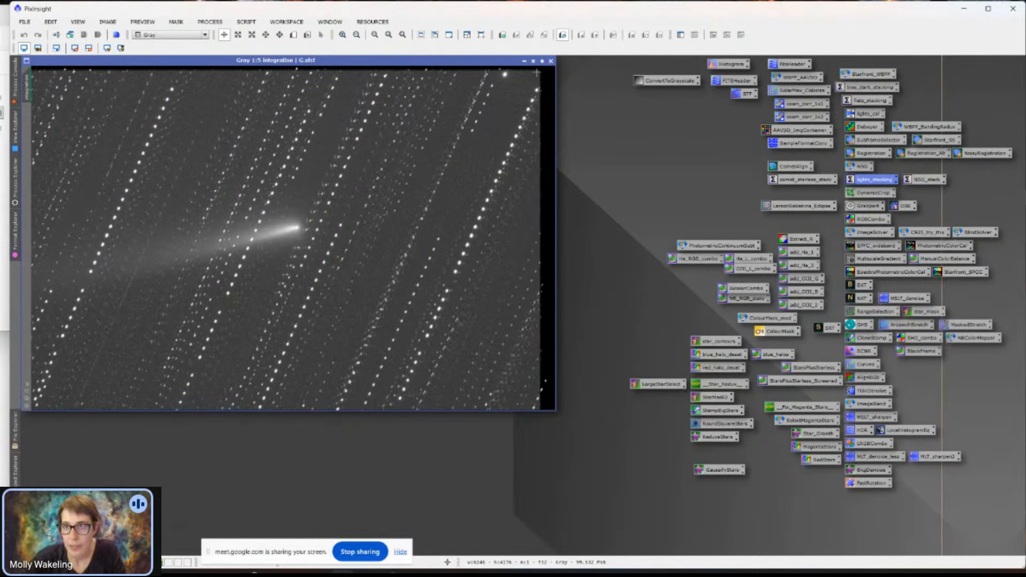
click(551, 61)
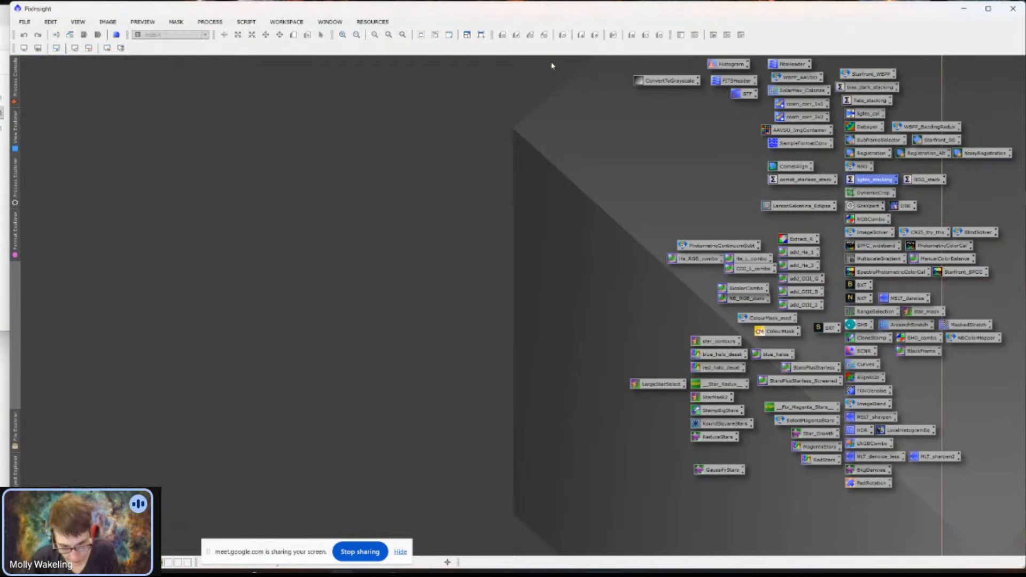